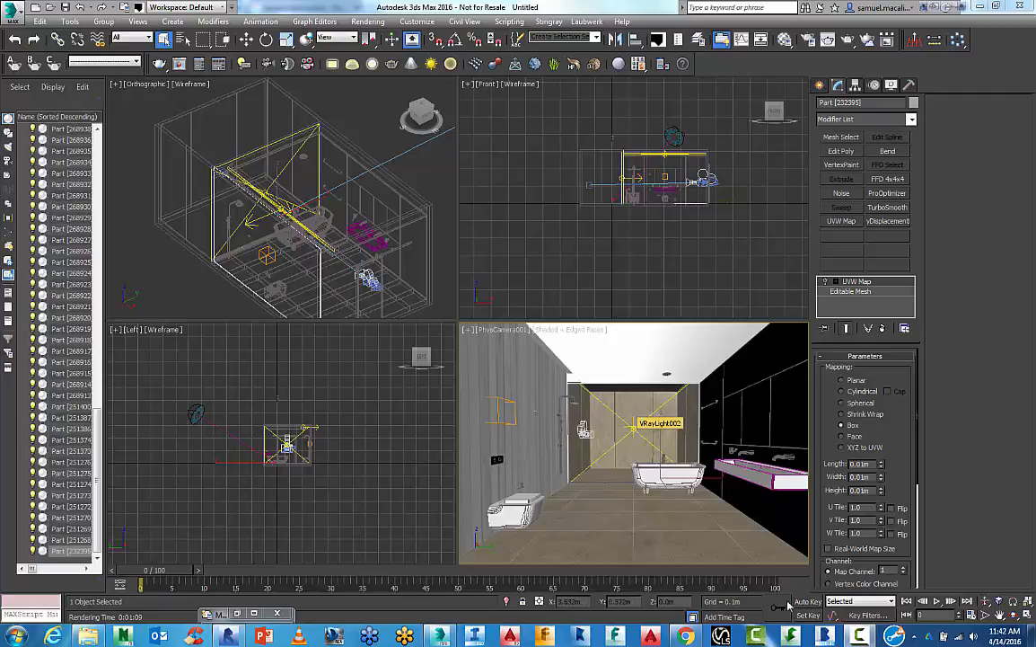
# Change the Front viewport to the Top view and maximize it around the bathroom plan
pyautogui.click(513, 231)
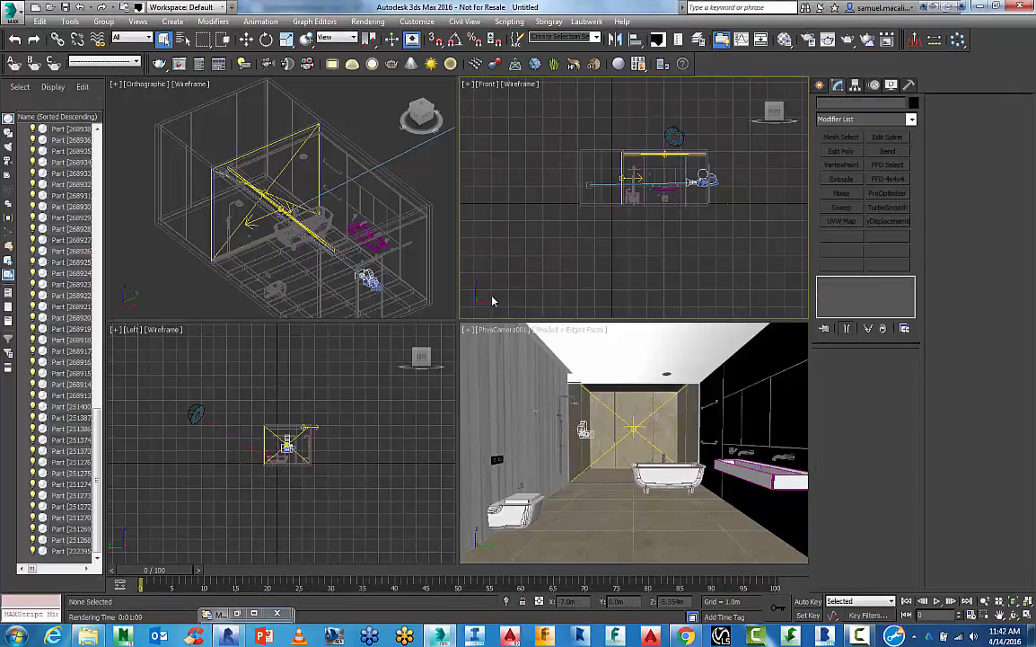
pyautogui.press('t')
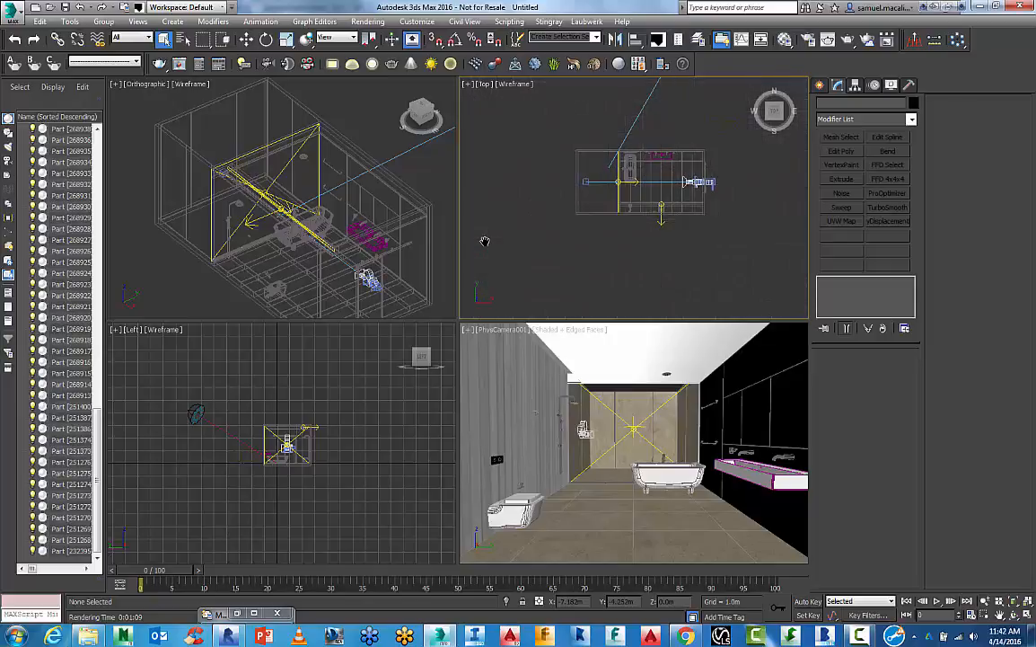
pyautogui.hotkey('alt', 'w')
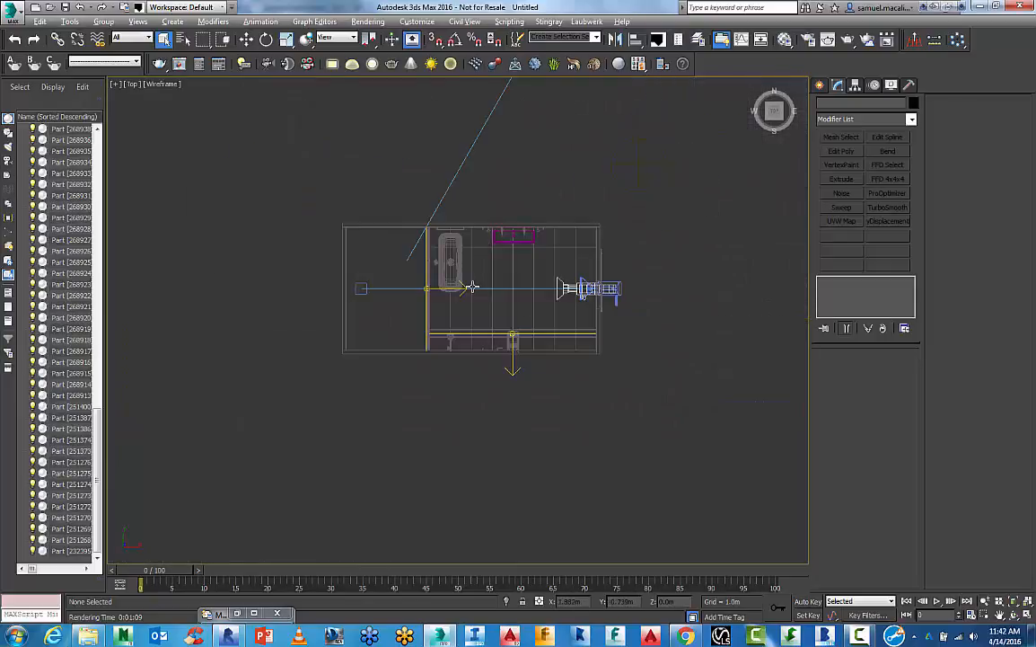
pyautogui.scroll(3, 471, 294)
pyautogui.scroll(-5, 473, 293)
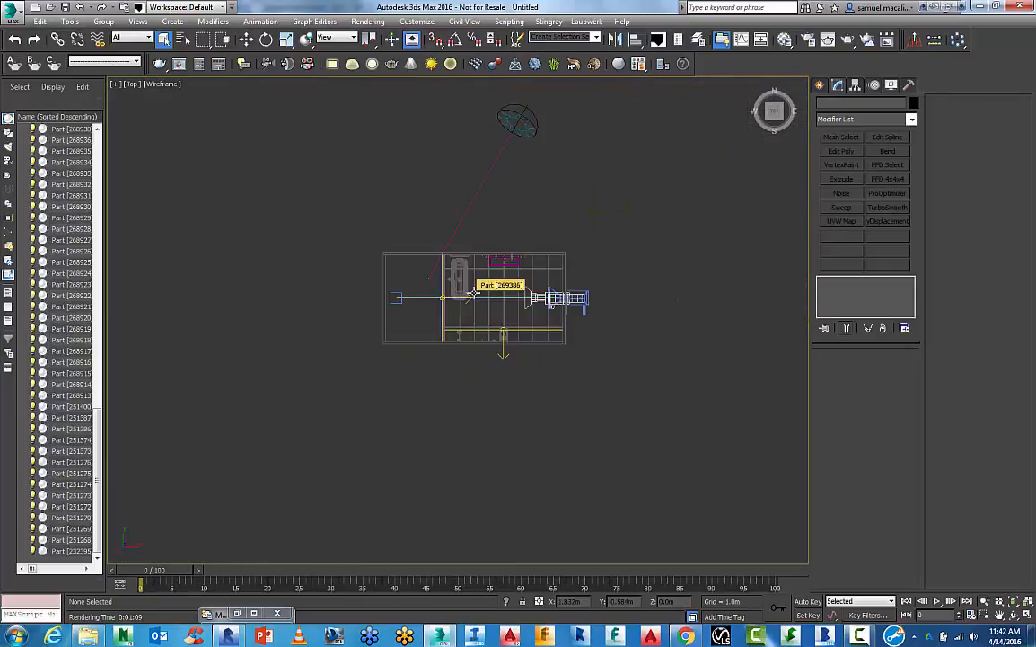
pyautogui.scroll(5, 471, 288)
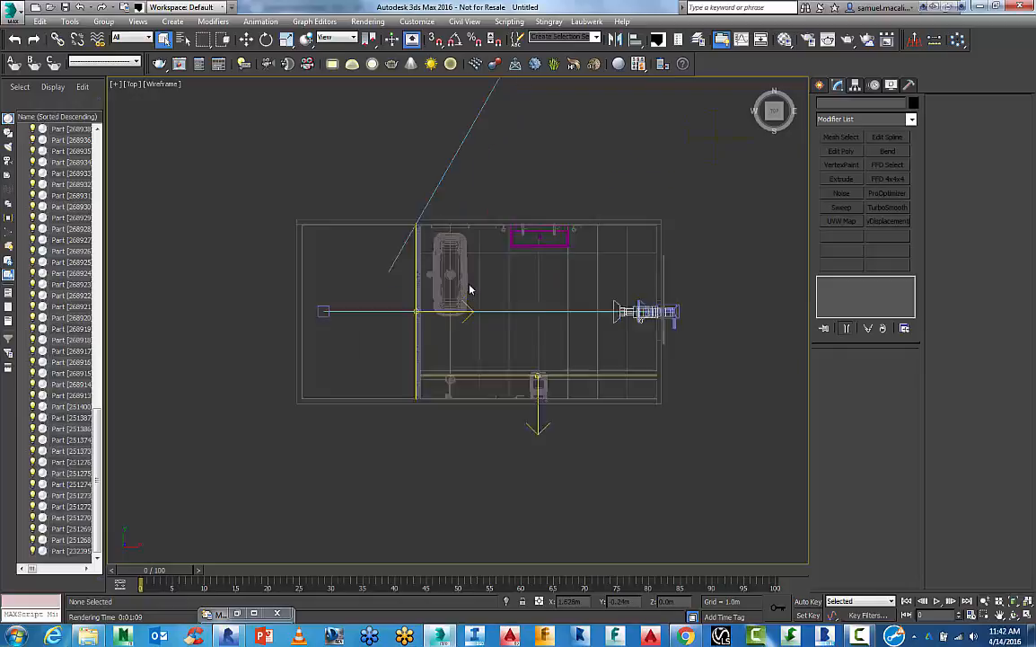
# Open render people.max from the data folder for merging into the current scene
pyautogui.click(10, 22)
pyautogui.click(10, 13)
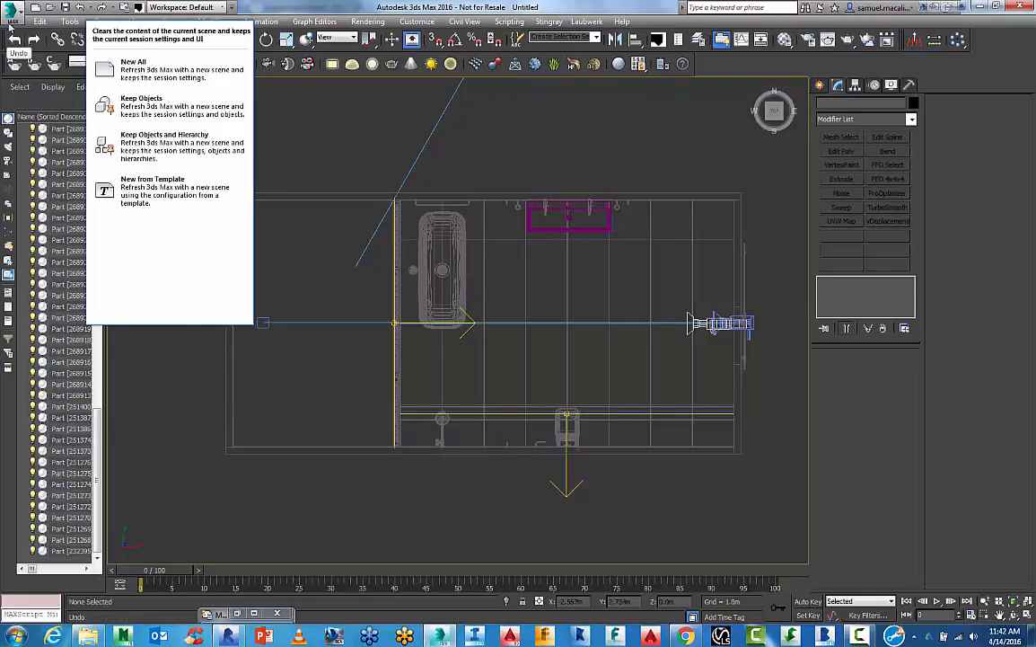
pyautogui.click(11, 11)
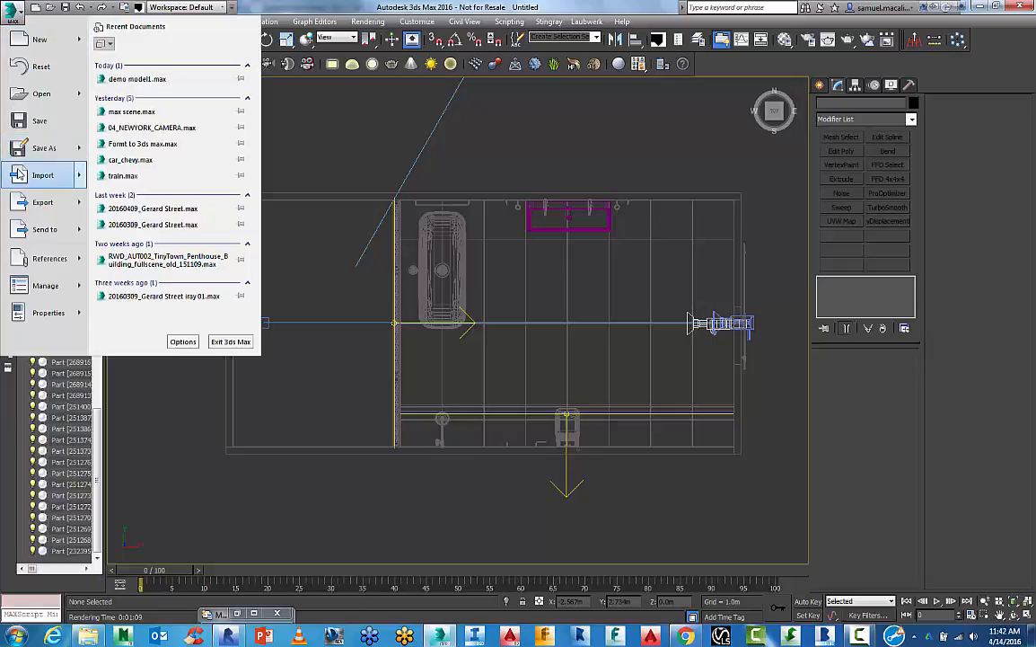
pyautogui.moveTo(40, 176)
pyautogui.click(150, 104)
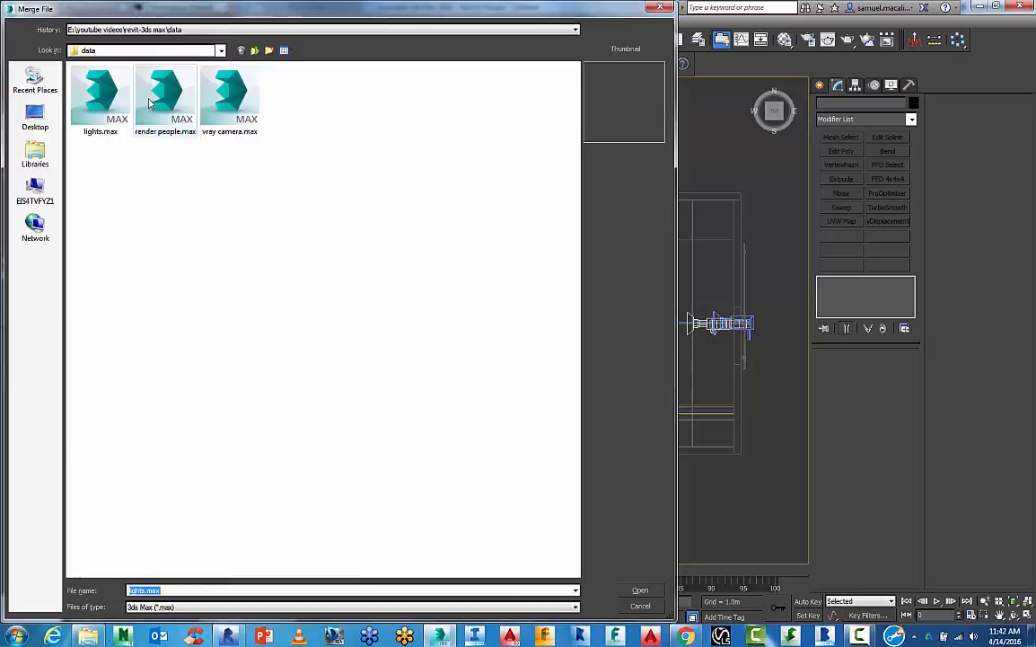
pyautogui.click(153, 105)
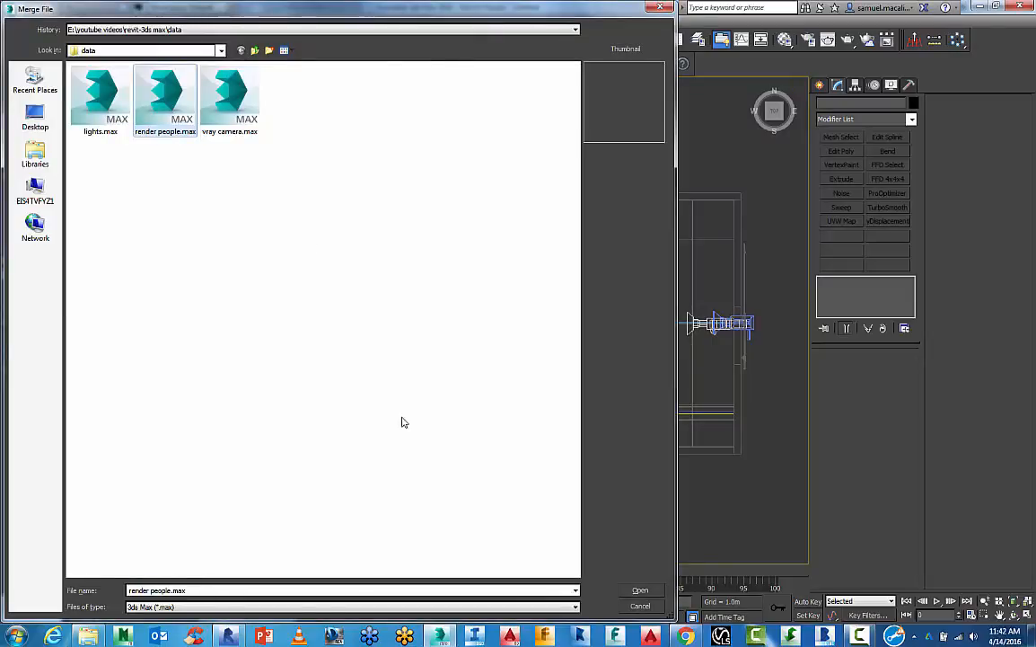
pyautogui.click(641, 591)
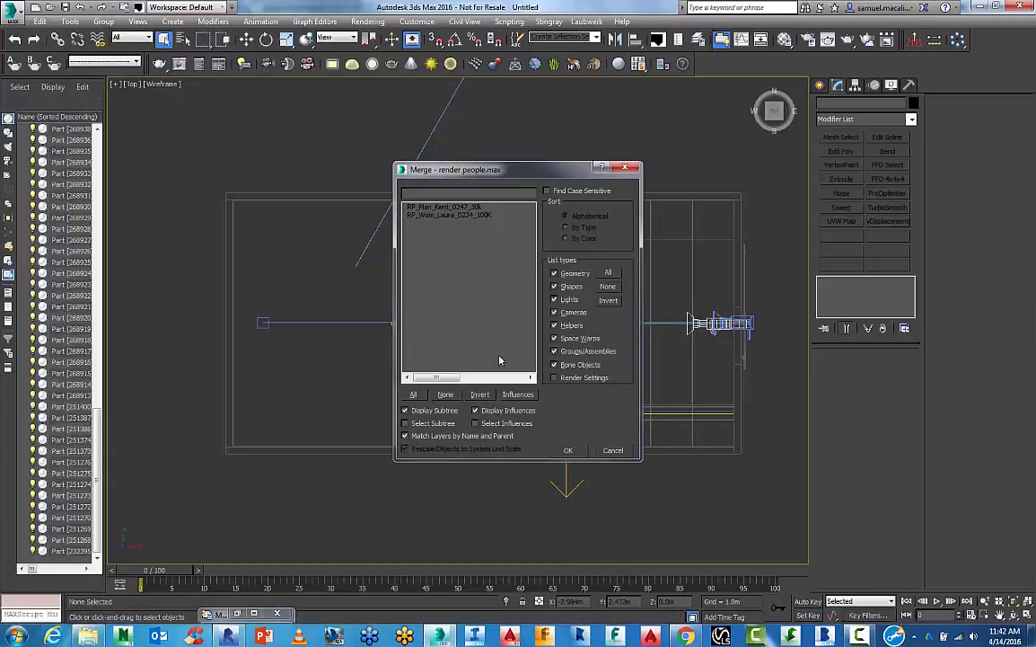
# Merge both the man and the woman model from the file into the bathroom scene
pyautogui.click(458, 207)
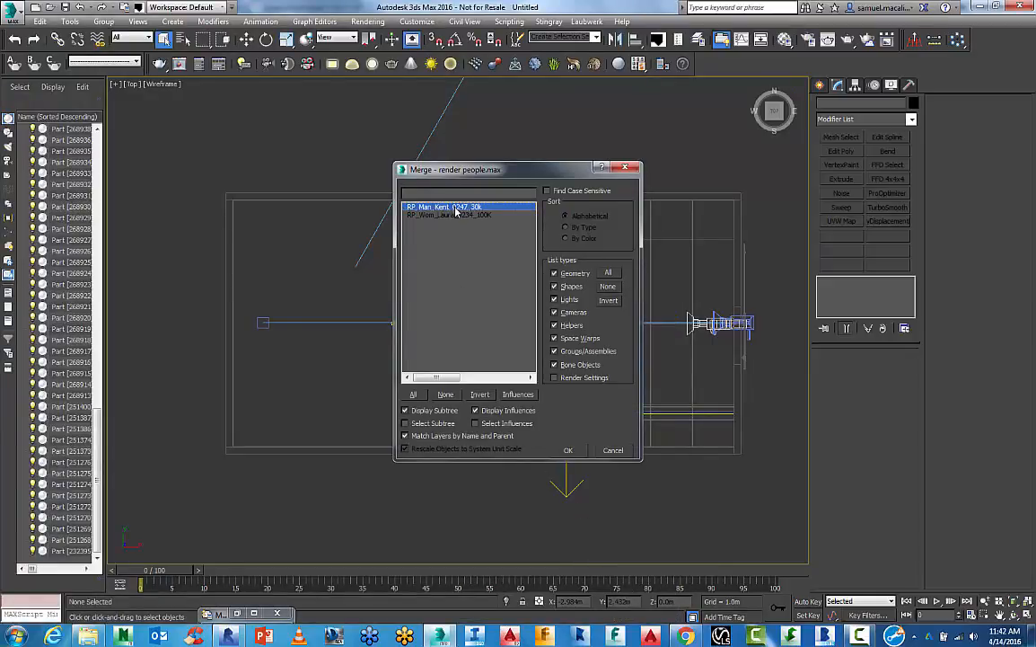
pyautogui.press('Down')
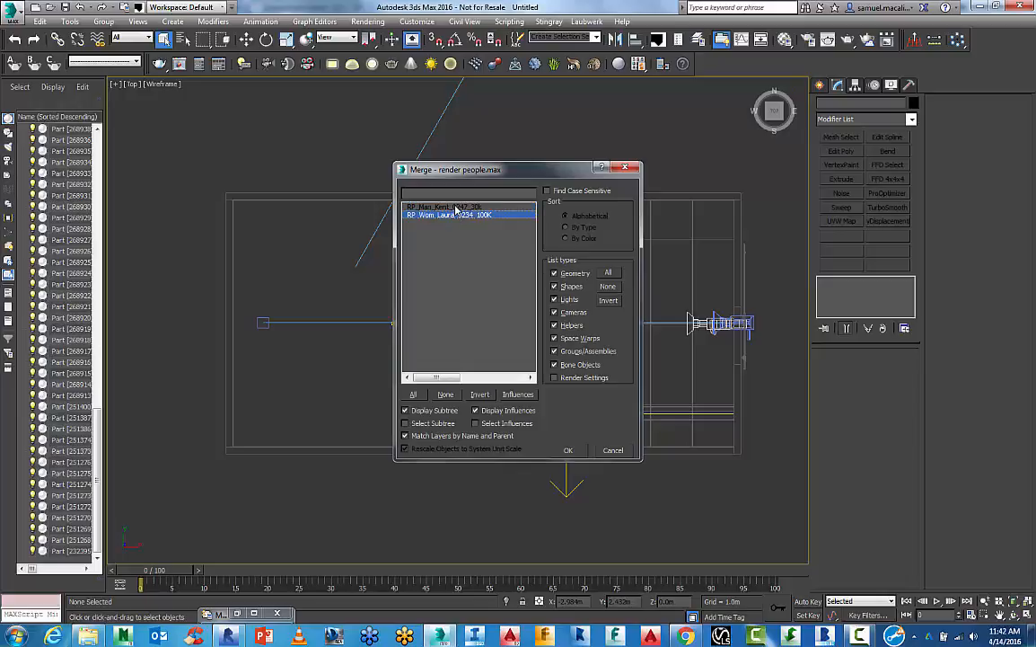
pyautogui.click(457, 207)
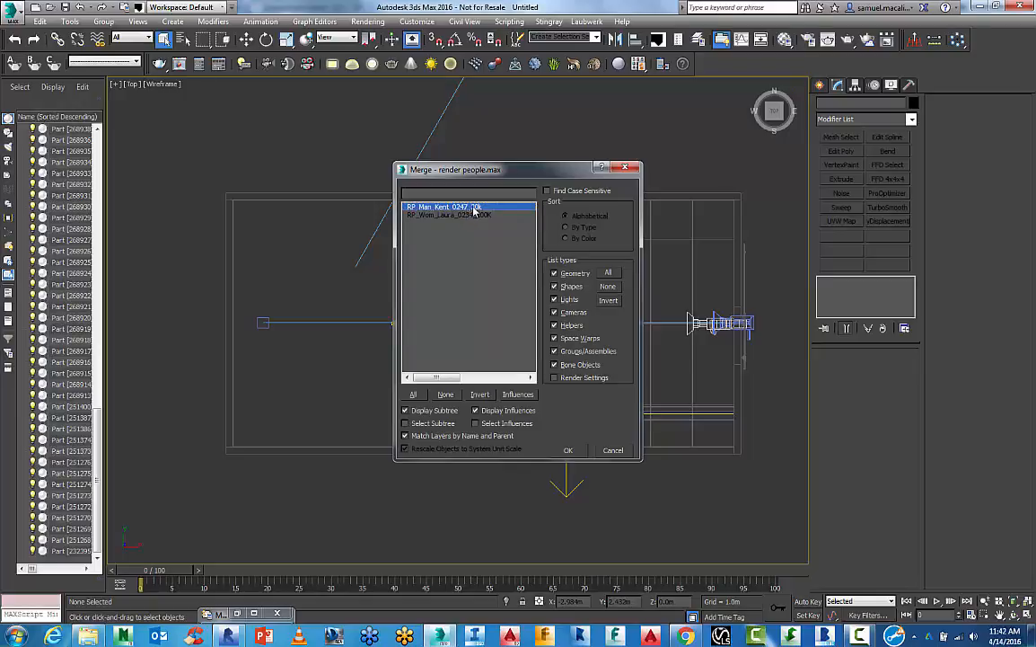
pyautogui.click(467, 216)
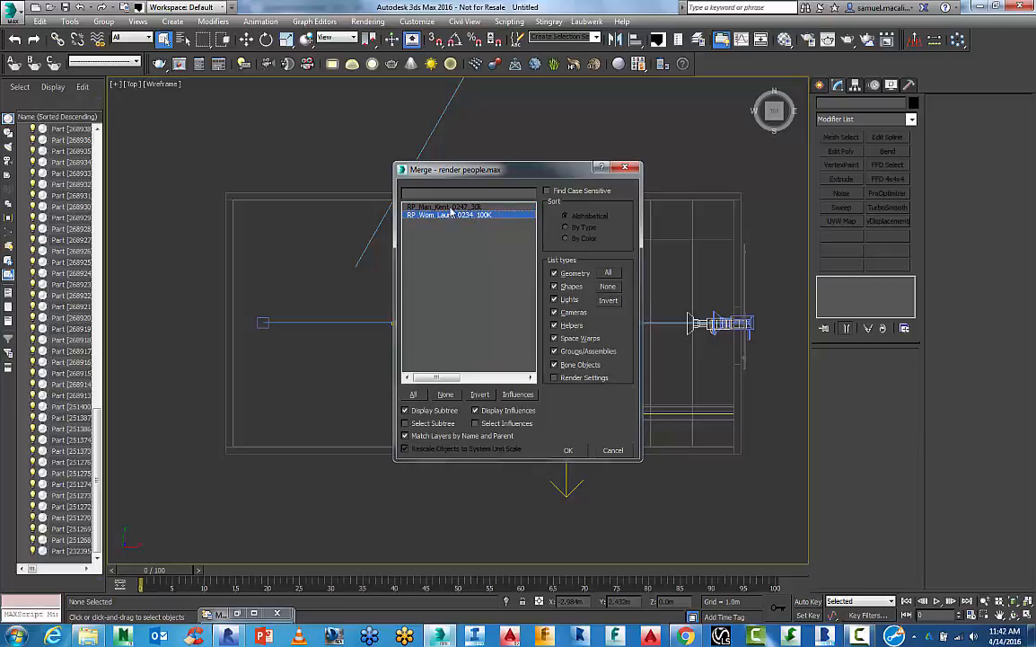
pyautogui.keyDown('ctrl'); pyautogui.click(452, 208); pyautogui.keyUp('ctrl')
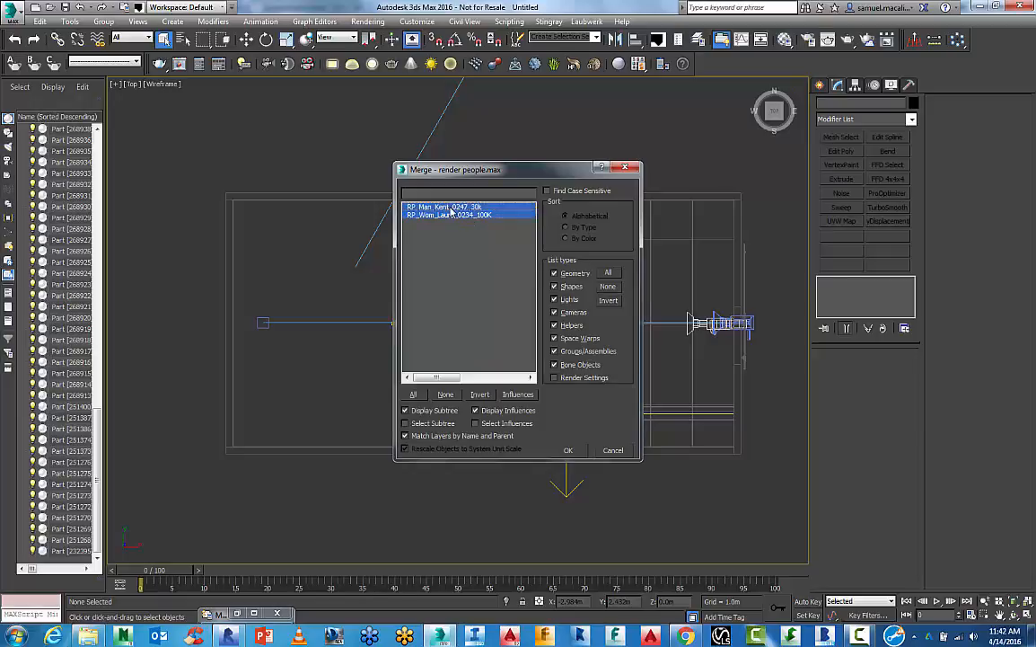
pyautogui.click(568, 453)
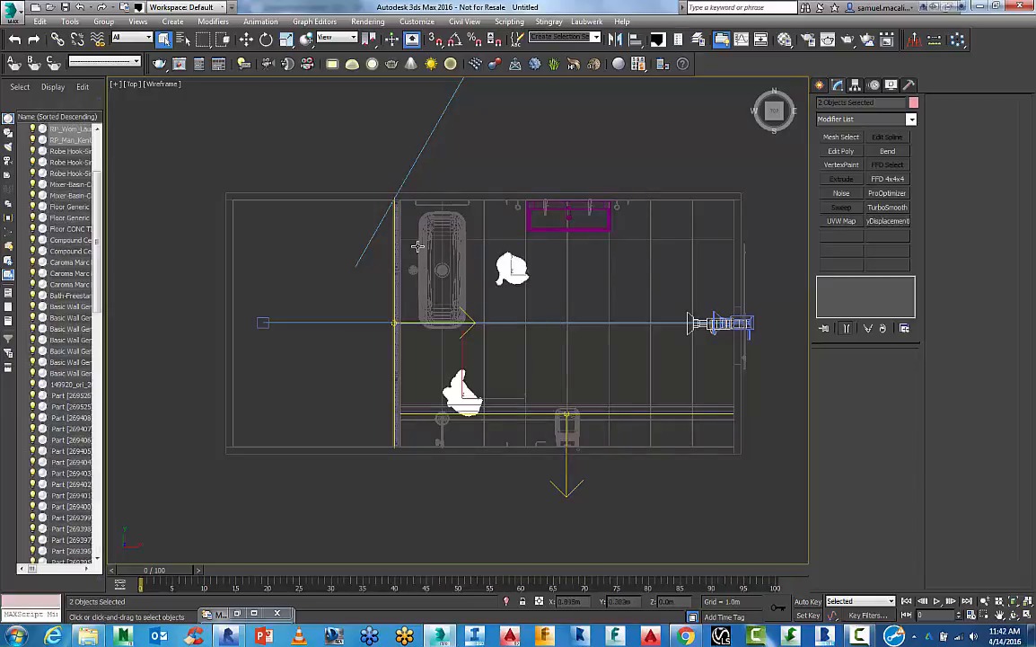
# Examine the merged woman and man models from above, checking their meshes and placement in the room
pyautogui.click(479, 178)
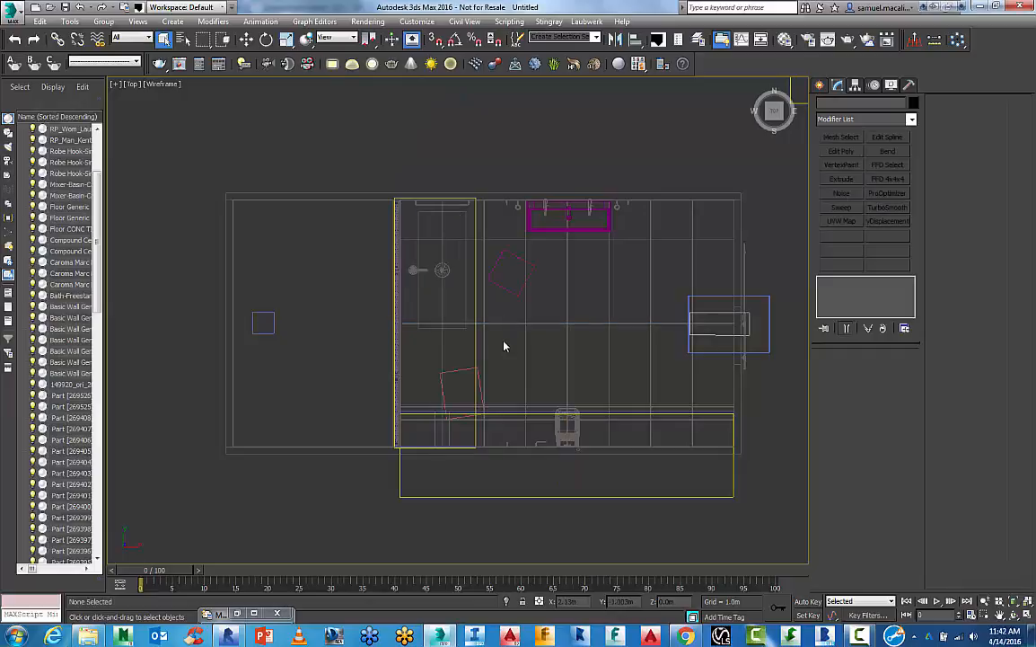
pyautogui.click(508, 273)
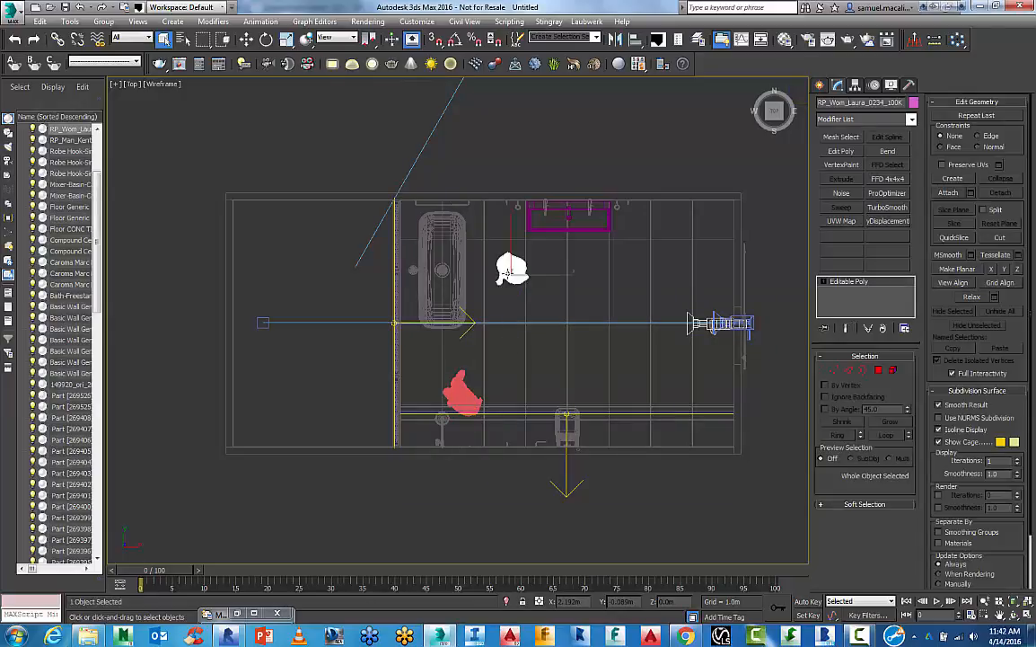
pyautogui.scroll(15, 510, 266)
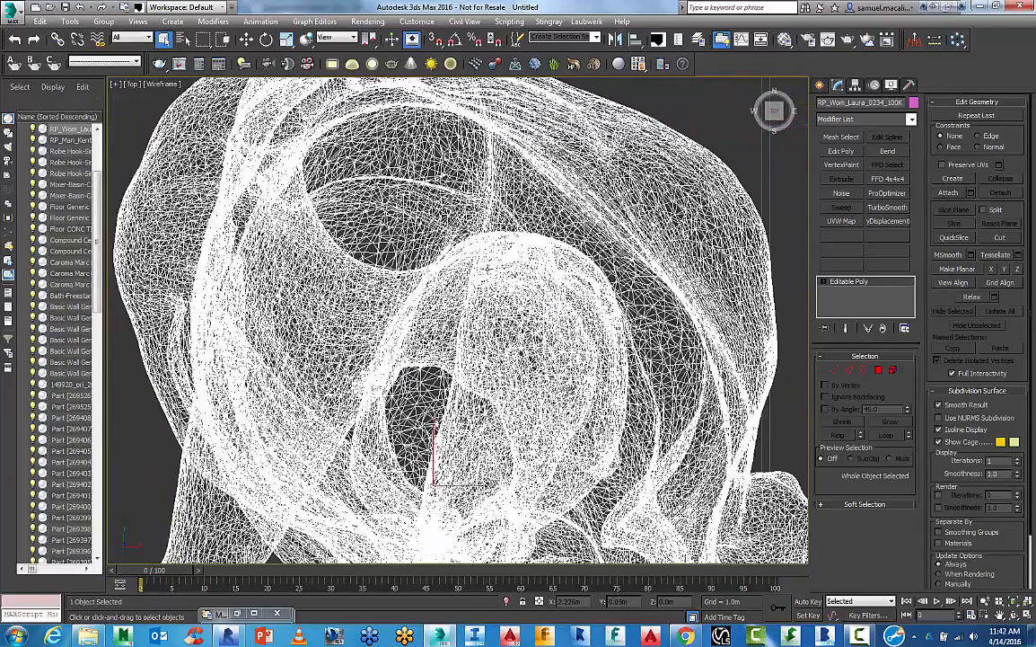
pyautogui.scroll(-4, 494, 184)
pyautogui.scroll(-10, 543, 203)
pyautogui.click(530, 296)
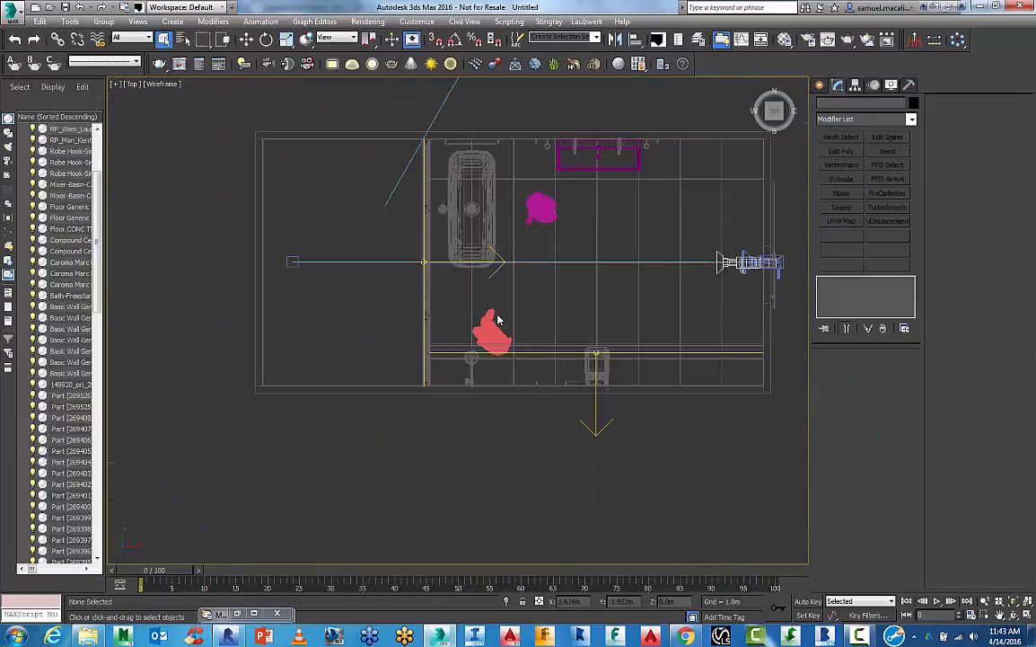
pyautogui.scroll(8, 498, 318)
pyautogui.scroll(-8, 495, 360)
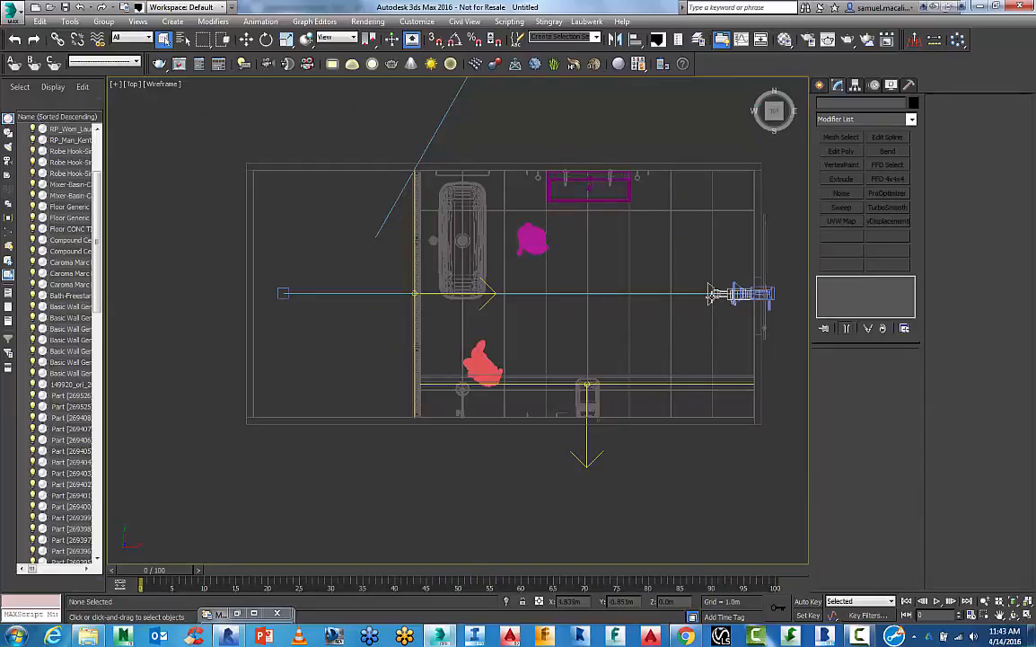
# Switch the maximized viewport to PhysCamera001 and turn off edged faces
pyautogui.press('c')
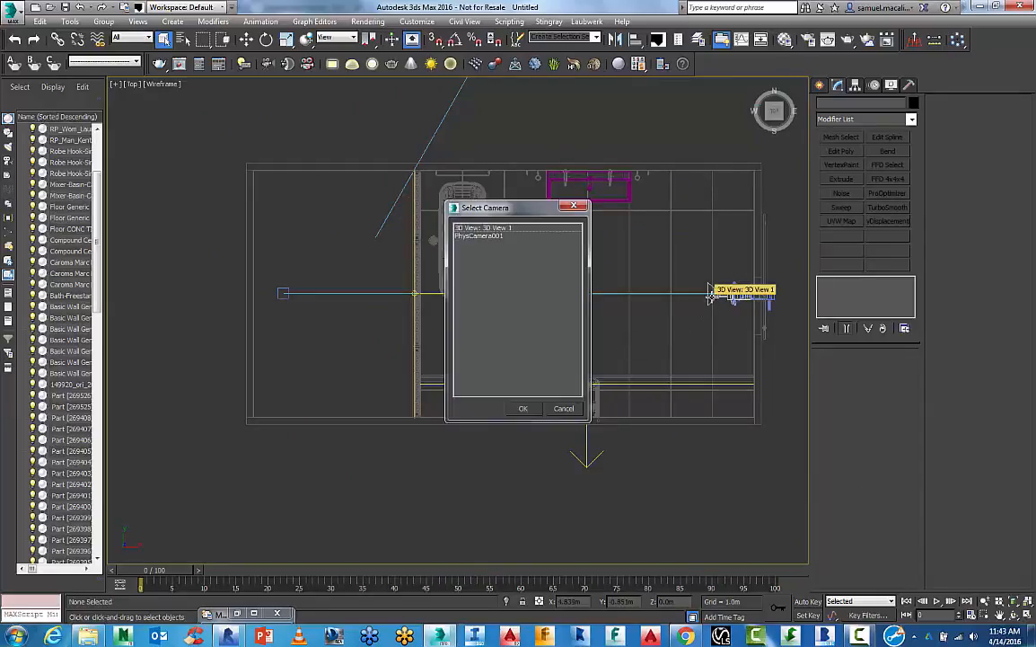
pyautogui.click(494, 237)
pyautogui.click(524, 408)
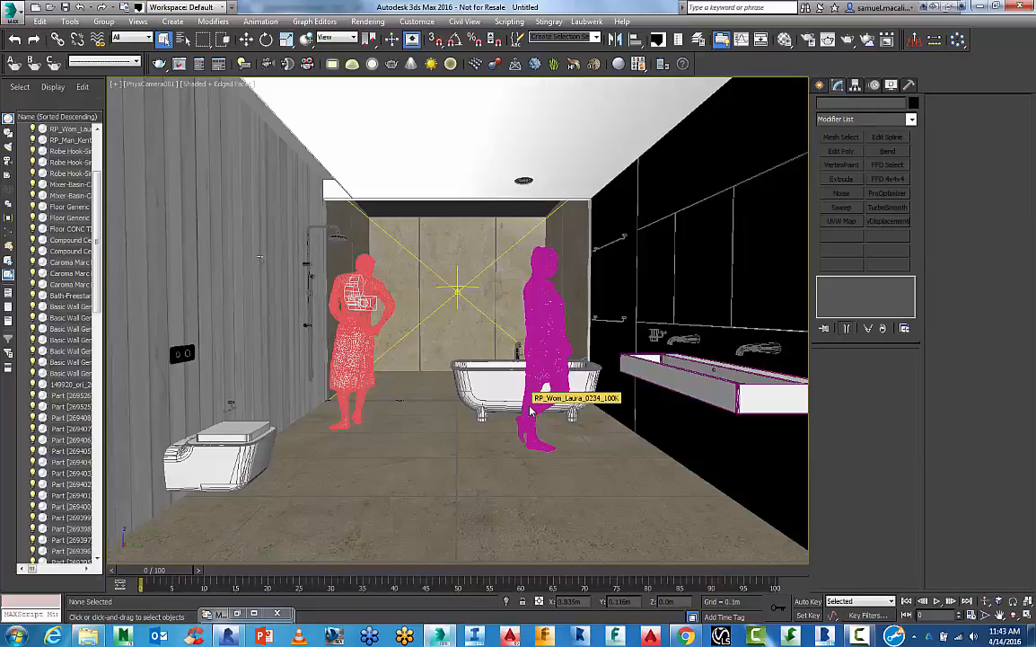
pyautogui.press('F4')
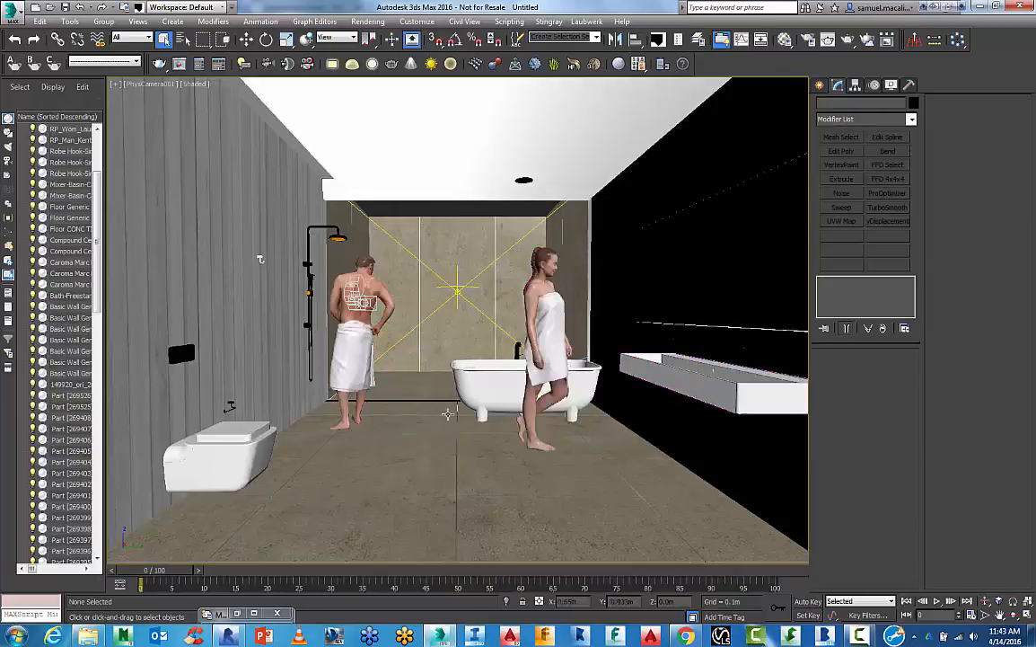
# Hide the 3D View 1 camera that overlaps the man model
pyautogui.click(356, 301)
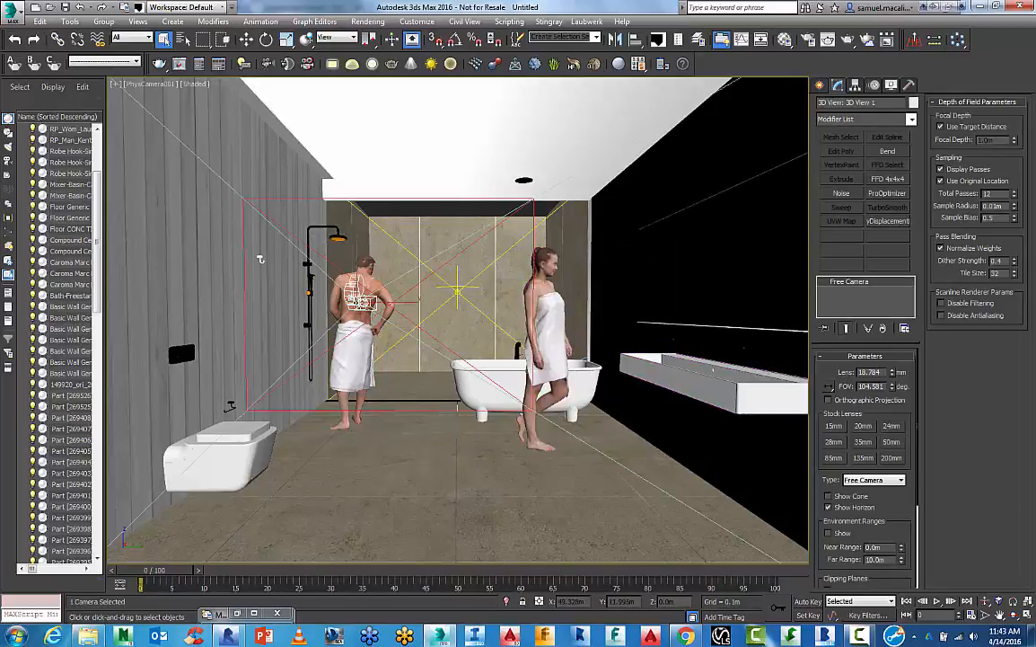
pyautogui.rightClick(352, 298)
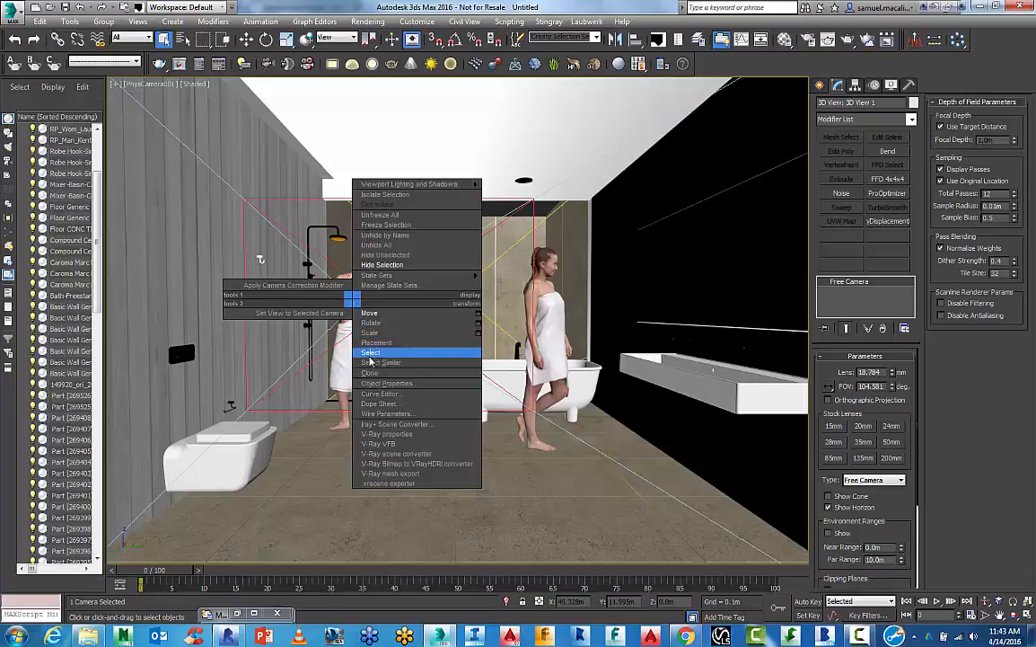
pyautogui.click(381, 264)
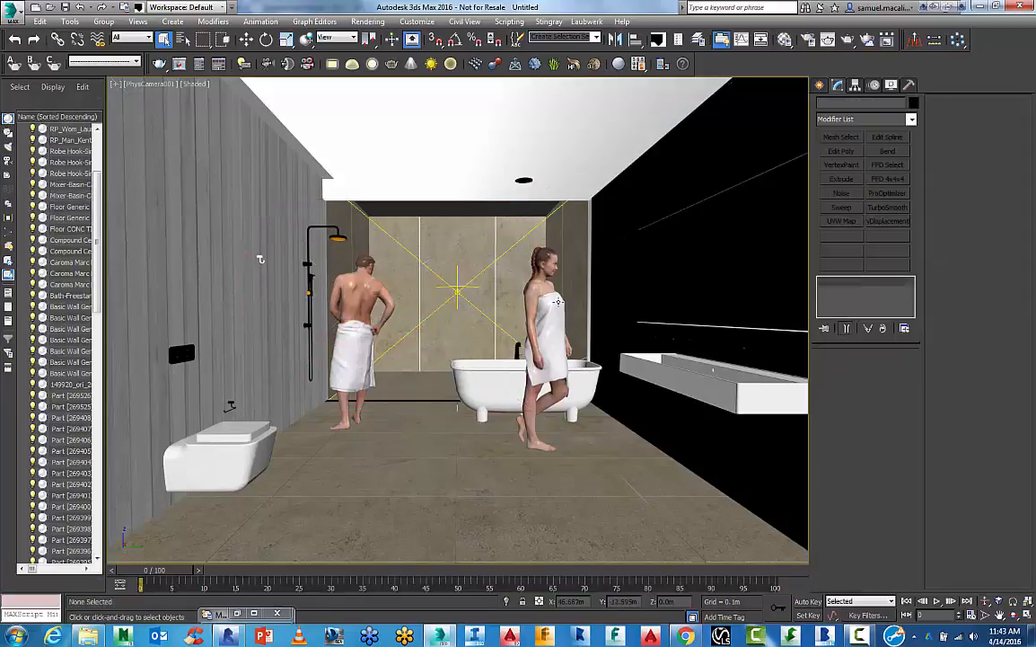
# Select the man model and try Realistic shading in the camera viewport, then return it to Shaded
pyautogui.click(384, 306)
pyautogui.click(343, 278)
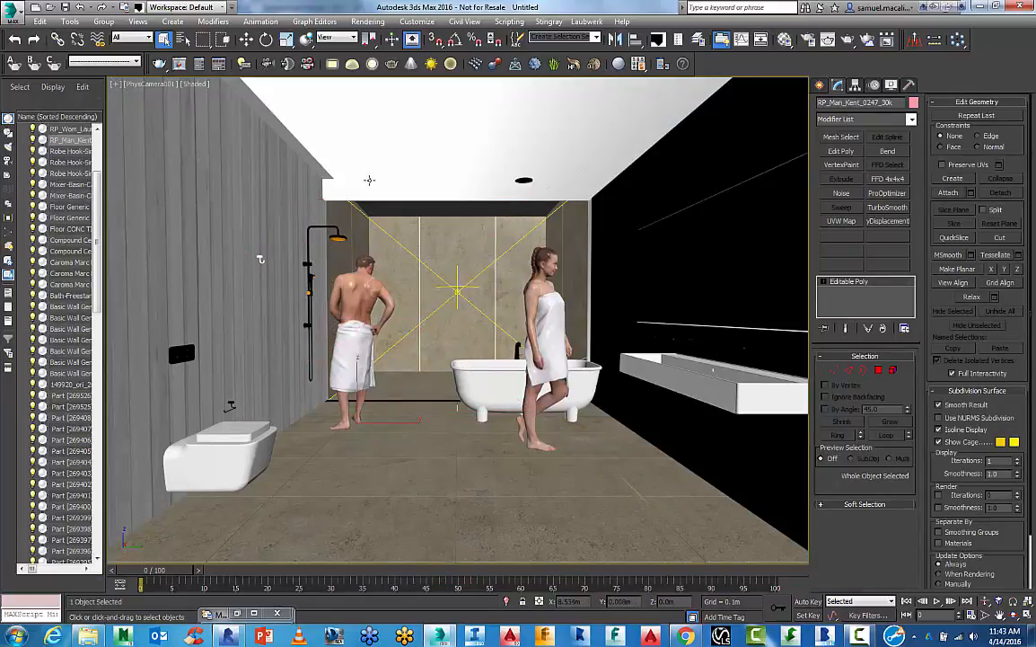
pyautogui.click(193, 84)
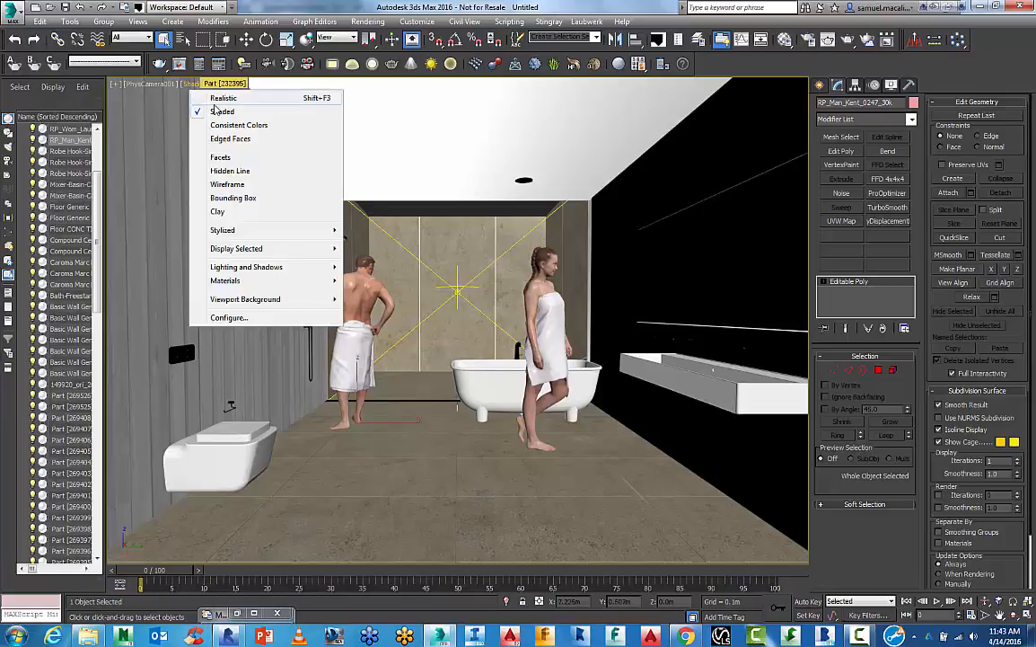
pyautogui.click(216, 108)
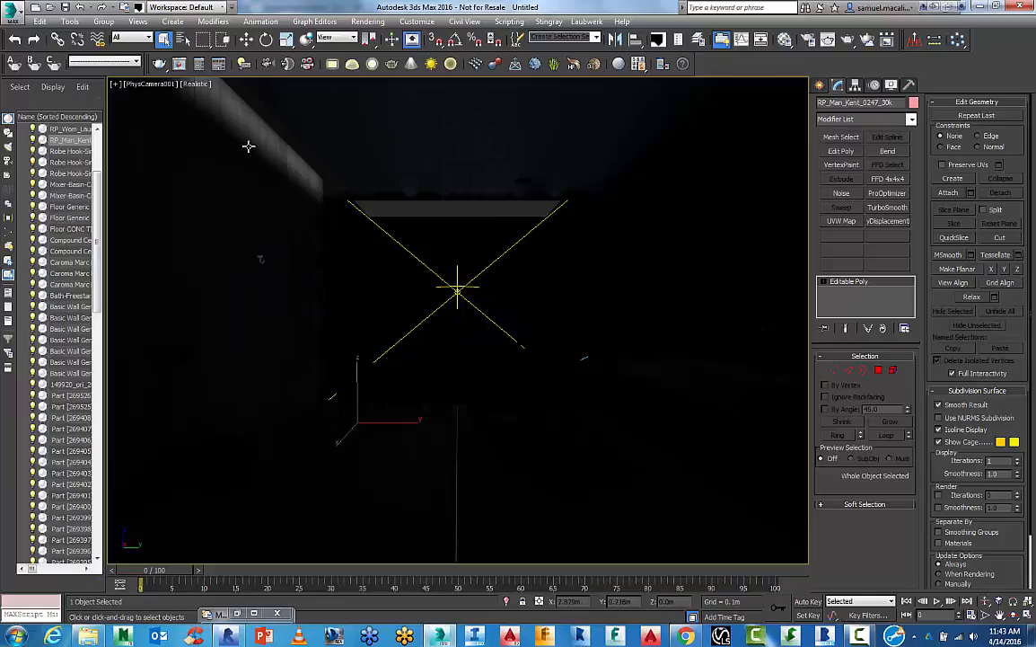
pyautogui.click(195, 84)
pyautogui.click(220, 109)
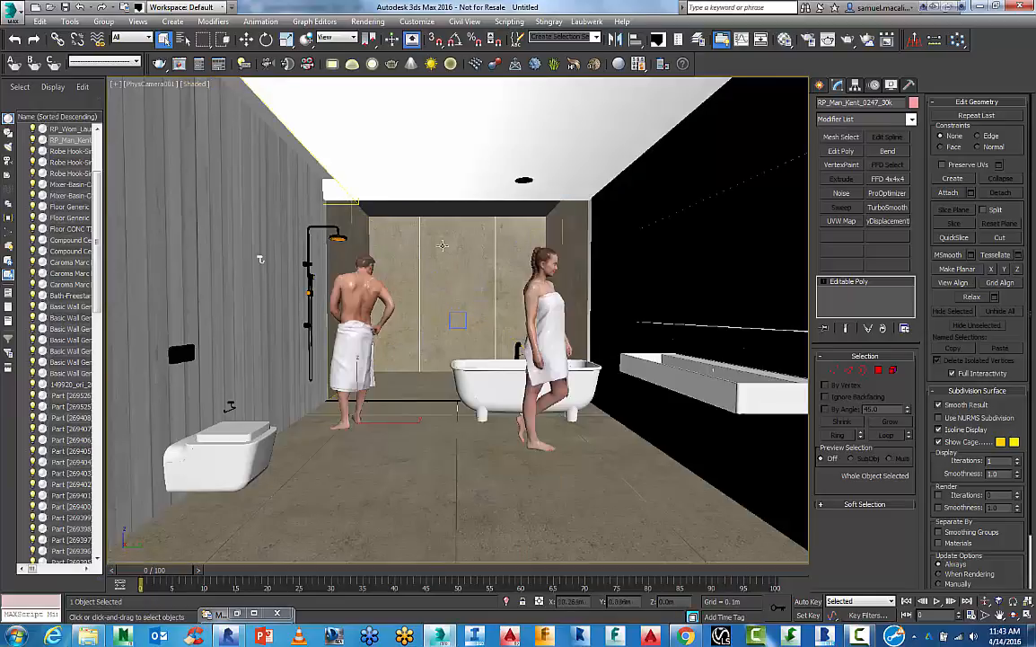
# Select the woman model and rotate it about 46 degrees counter-clockwise around the Z axis in the Top view
pyautogui.click(546, 298)
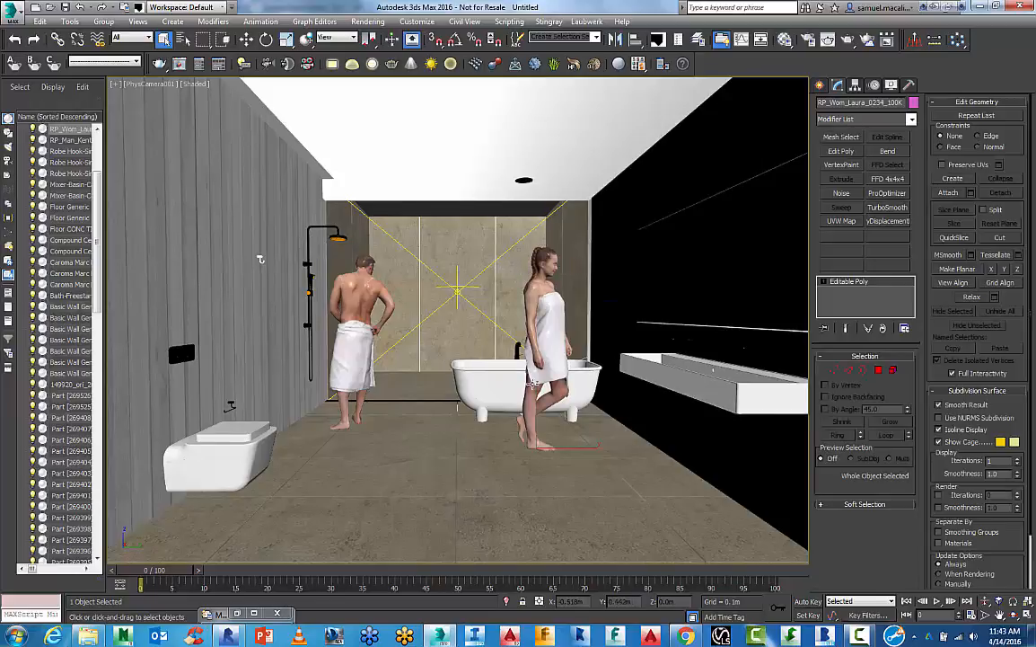
pyautogui.hotkey('alt', 'w')
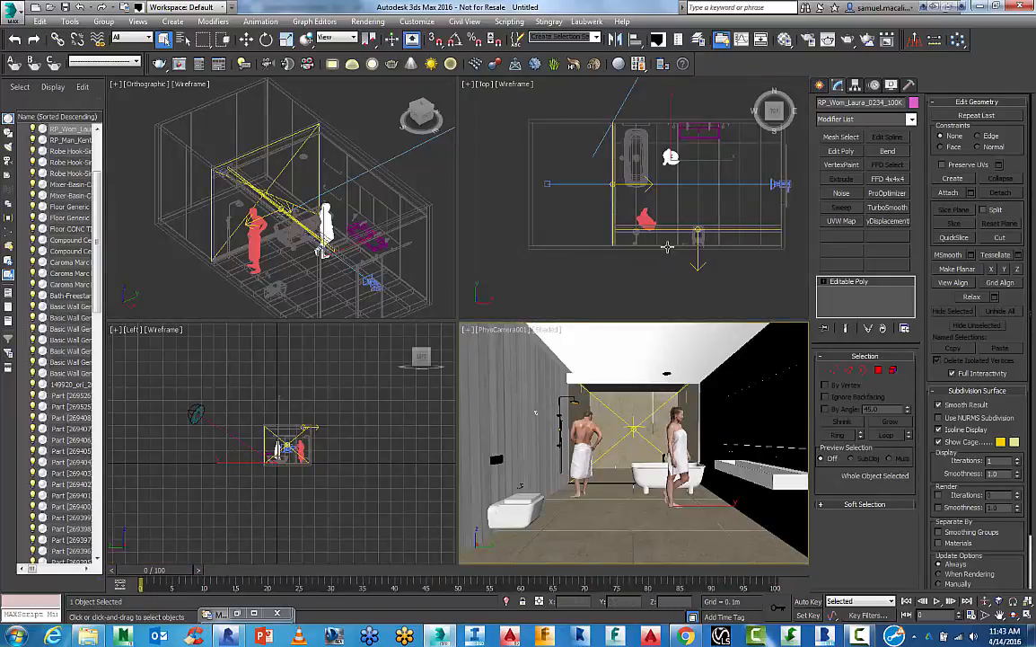
pyautogui.click(246, 39)
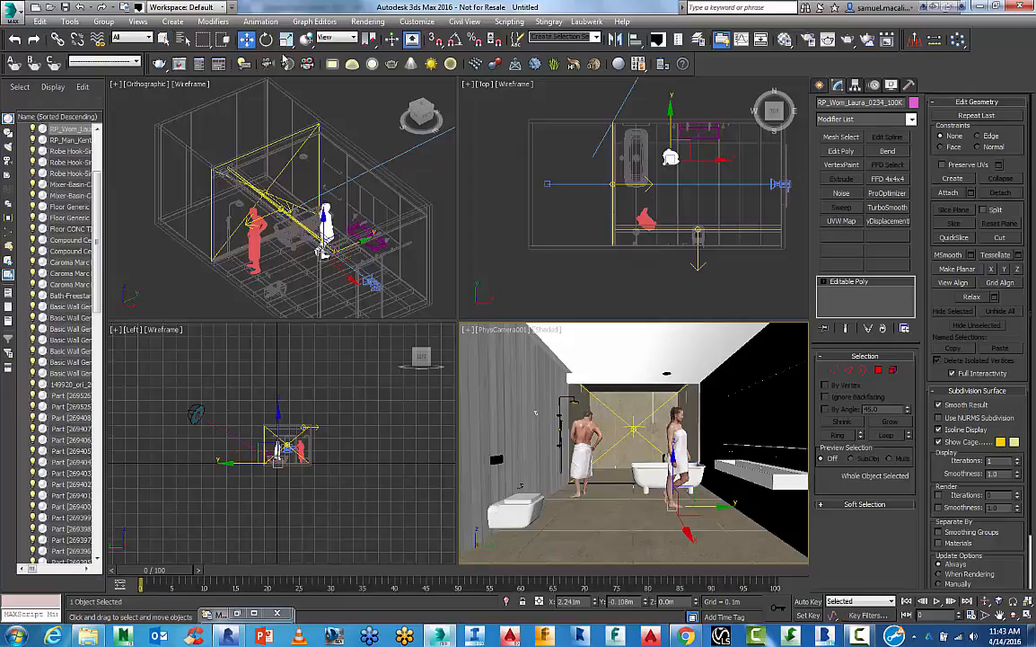
pyautogui.click(266, 39)
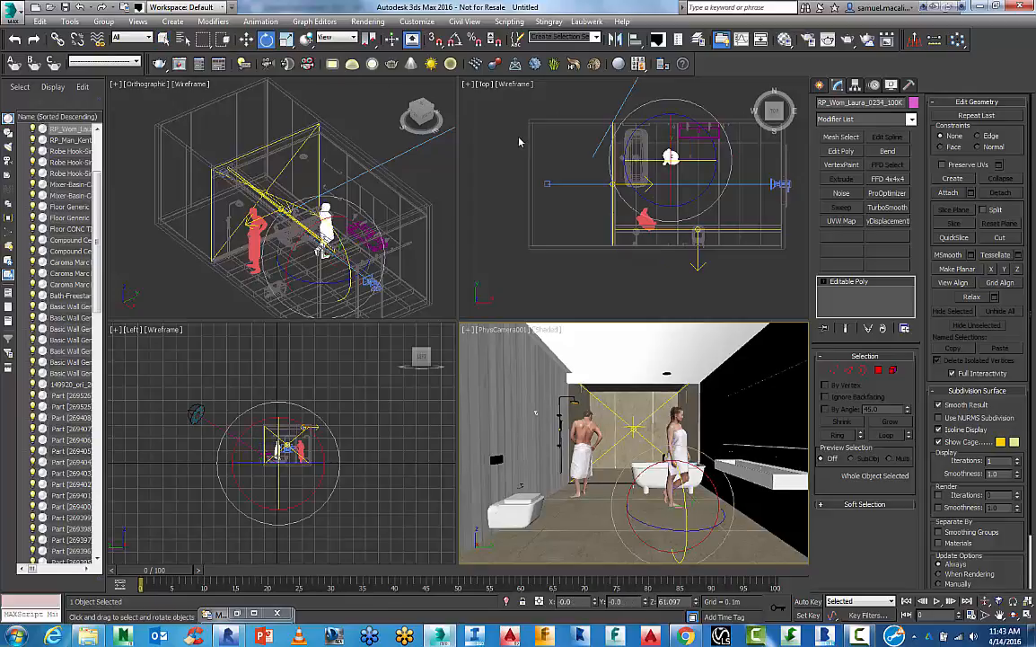
pyautogui.scroll(2, 503, 168)
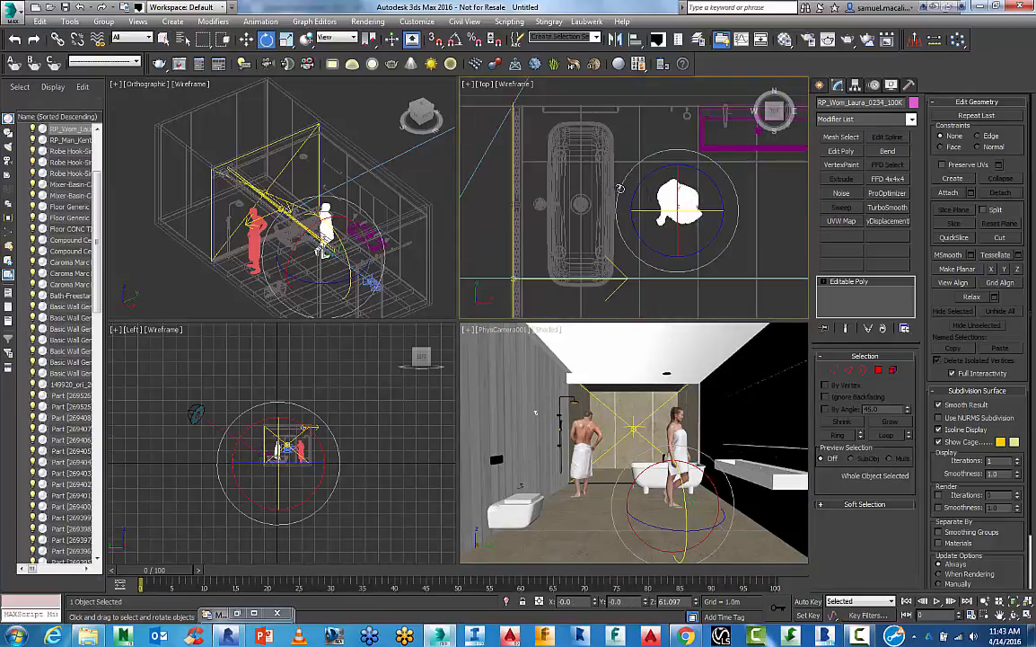
pyautogui.moveTo(619, 188); pyautogui.dragTo(618, 247)
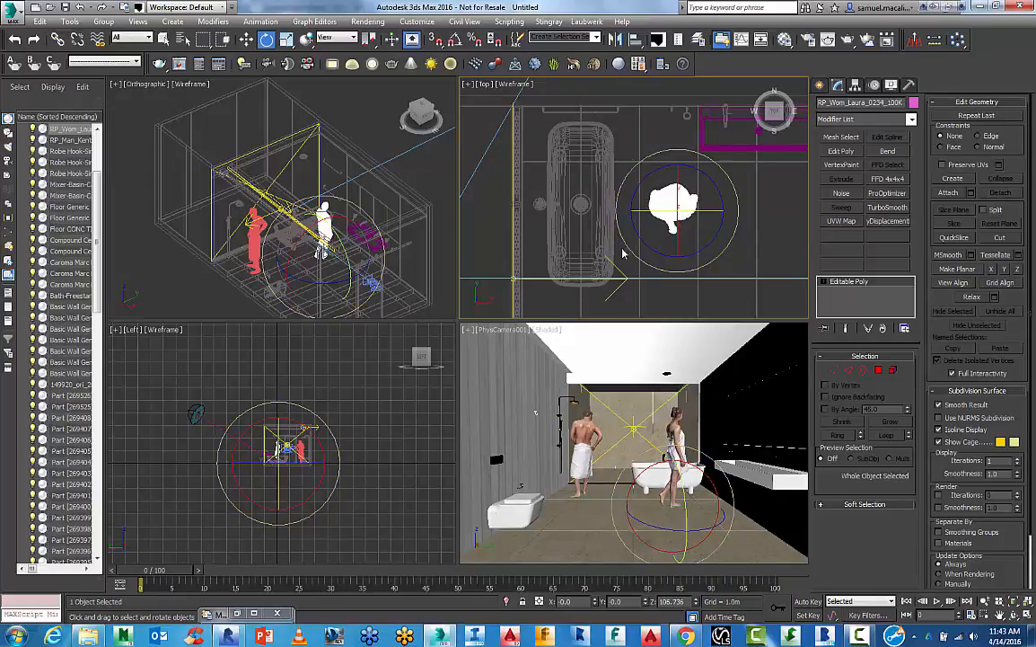
# Move the woman model in the Top view about 0.85 m in X and 0.29 m in Y, placing her in front of the basin
pyautogui.press('w')
pyautogui.rightClick(669, 253)
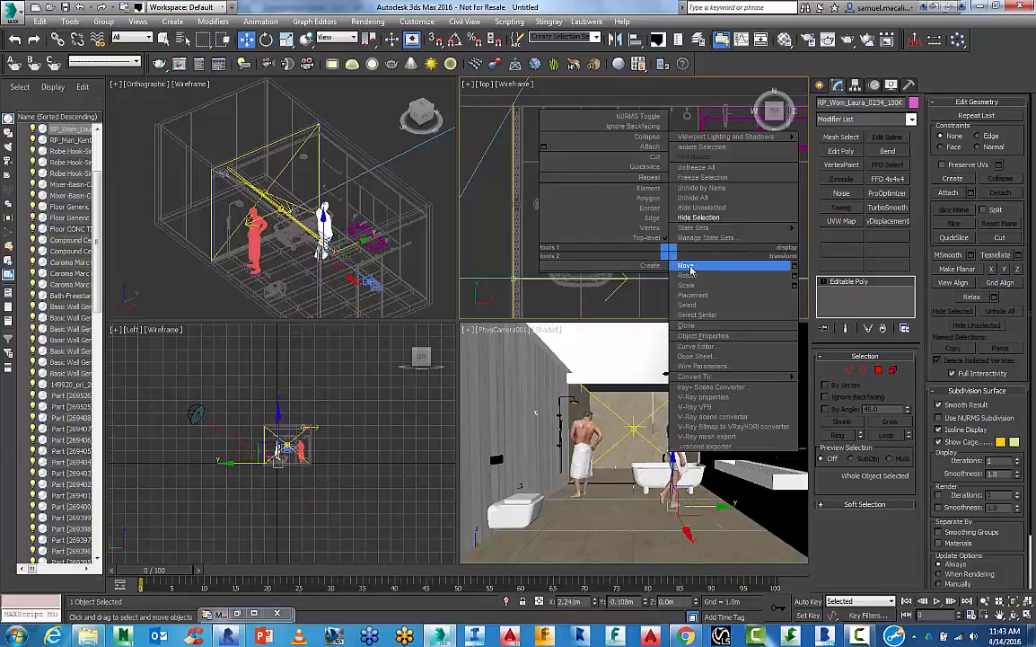
pyautogui.click(690, 268)
pyautogui.moveTo(715, 241); pyautogui.dragTo(594, 238, button='middle')
pyautogui.scroll(-3, 595, 237)
pyautogui.moveTo(594, 210); pyautogui.dragTo(635, 189)
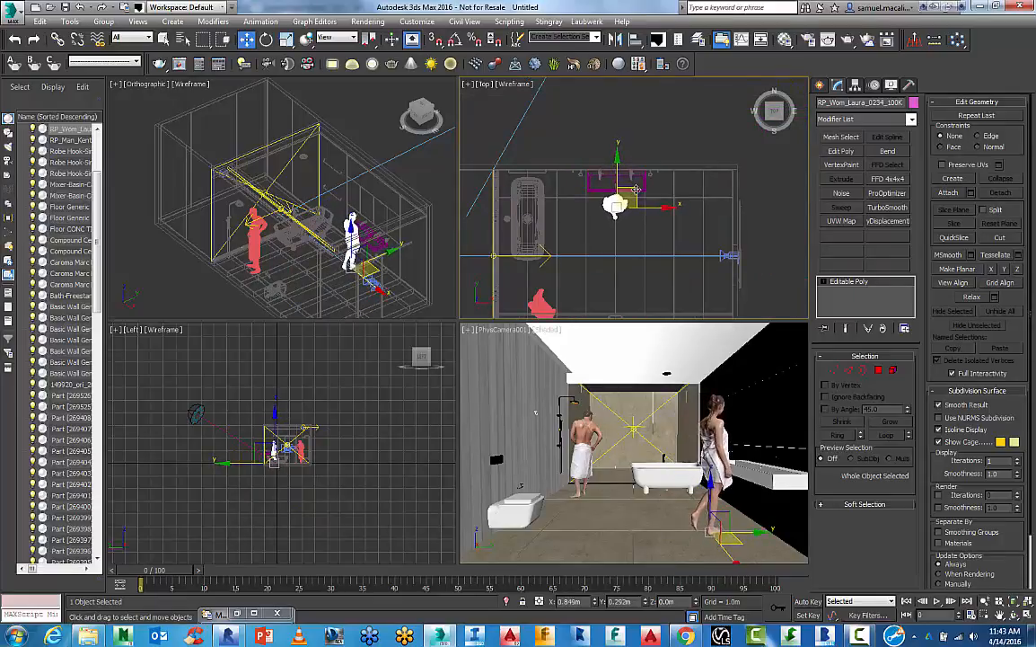
# Select the man model and move it about 0.16 m in positive Y, away from the shower wall
pyautogui.moveTo(542, 304); pyautogui.dragTo(543, 260, button='middle')
pyautogui.click(543, 260)
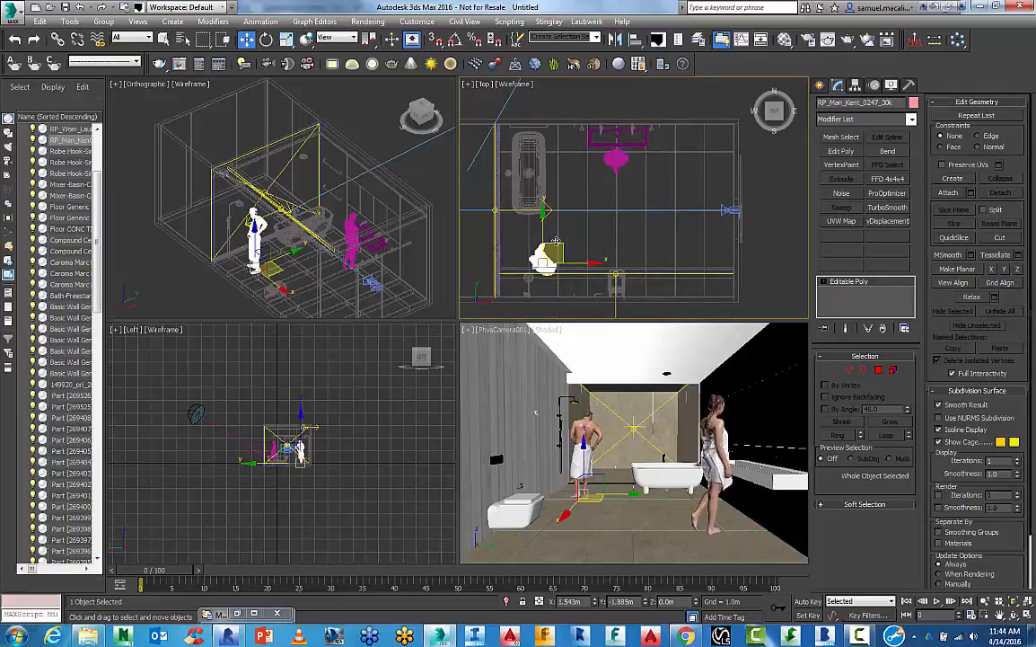
pyautogui.moveTo(544, 231); pyautogui.dragTo(544, 230)
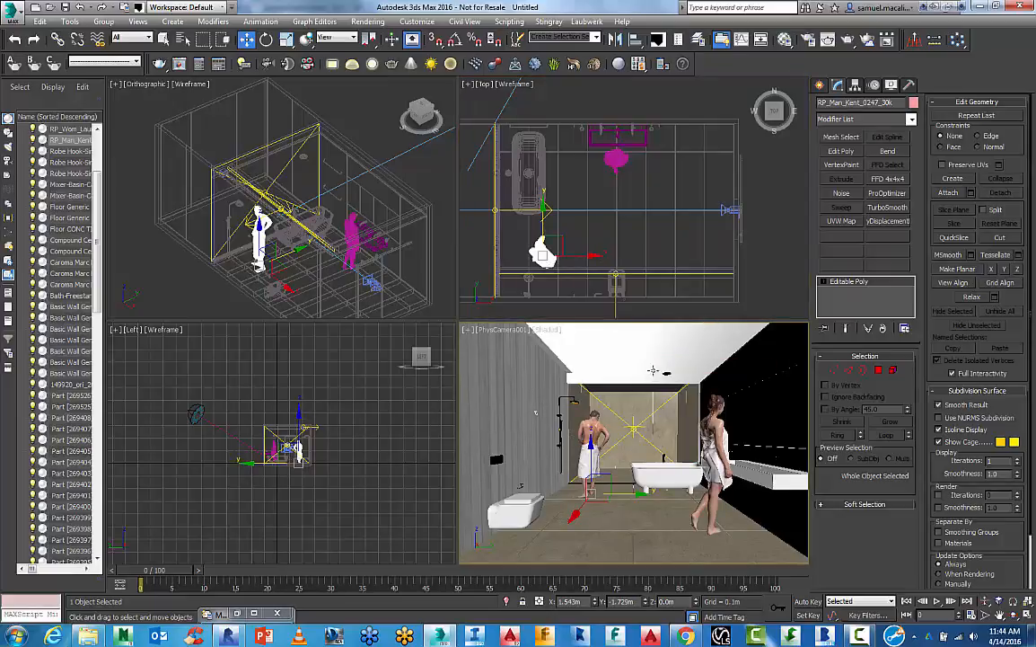
# Maximize the PhysCamera001 view, run a production V-Ray render to check the people in the scene, and close the frame buffer
pyautogui.hotkey('alt', 'w')
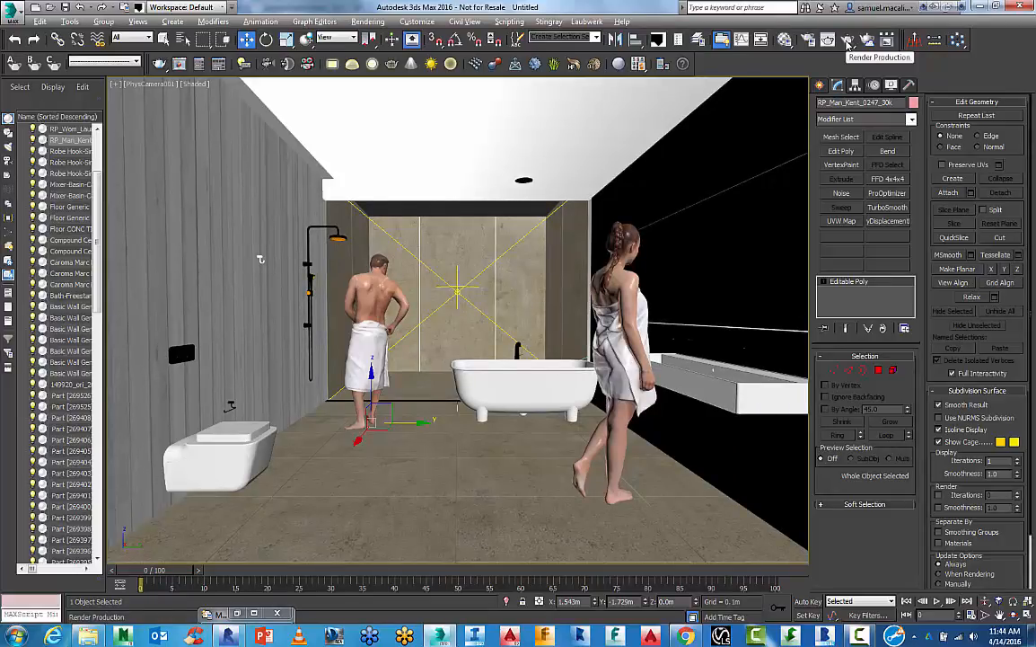
pyautogui.click(847, 44)
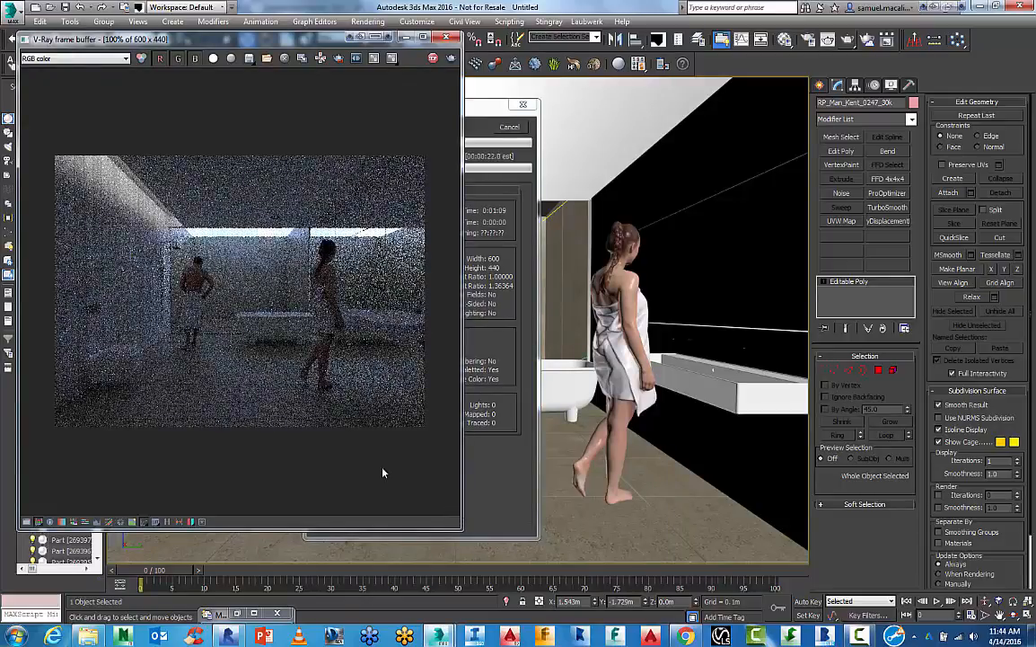
pyautogui.moveTo(460, 458); pyautogui.dragTo(653, 457)
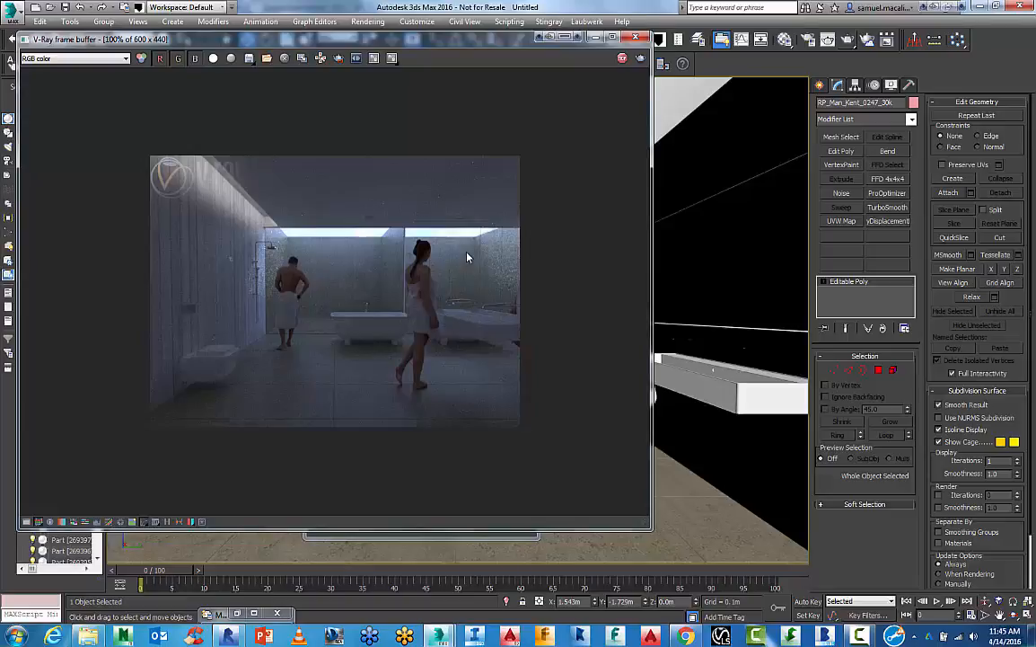
pyautogui.moveTo(405, 38); pyautogui.dragTo(442, 35)
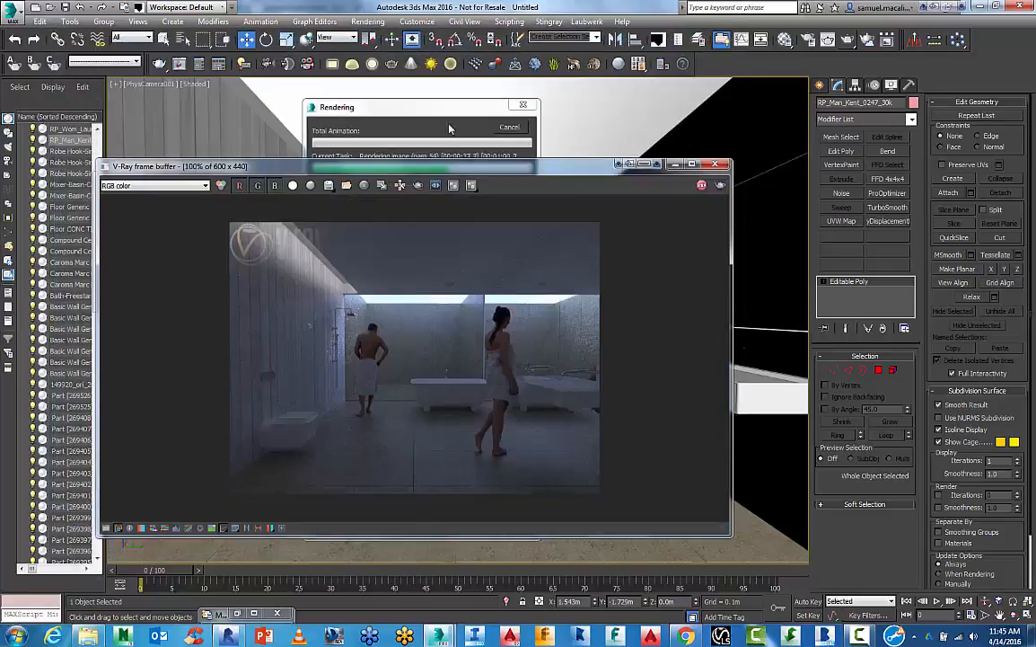
pyautogui.click(451, 108)
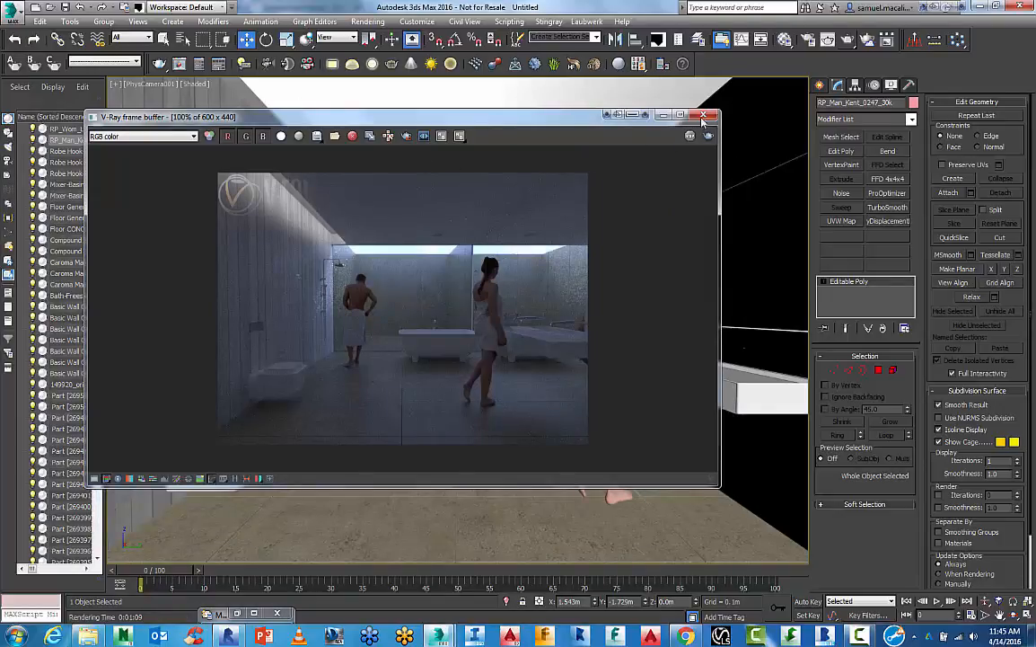
pyautogui.click(704, 115)
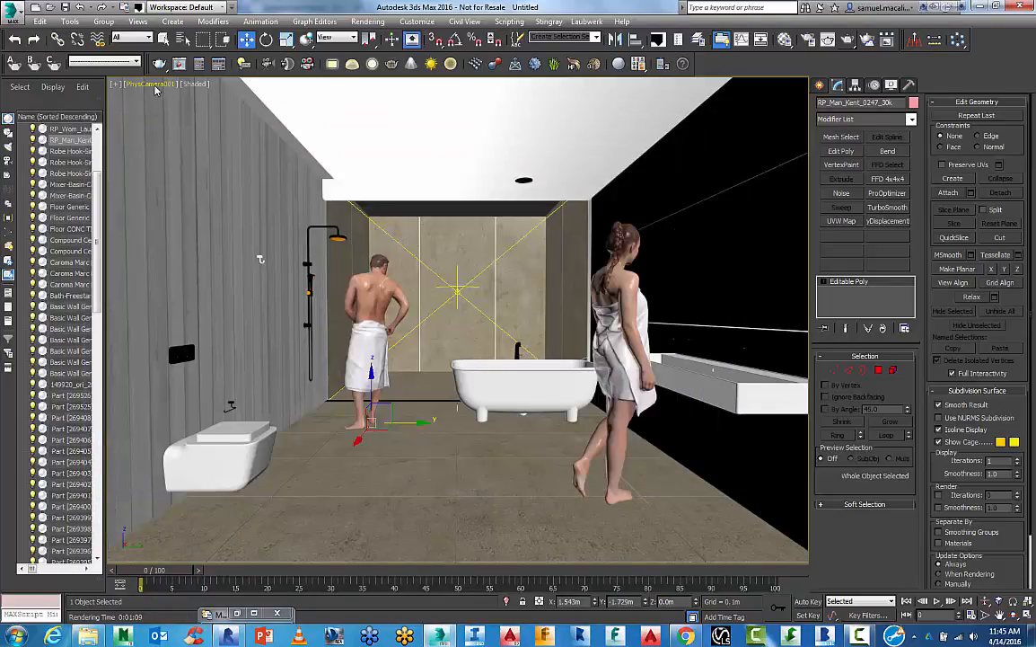
# Select PhysCamera001, set its exposure gain by Target EV, and deselect the camera
pyautogui.click(144, 83)
pyautogui.click(194, 321)
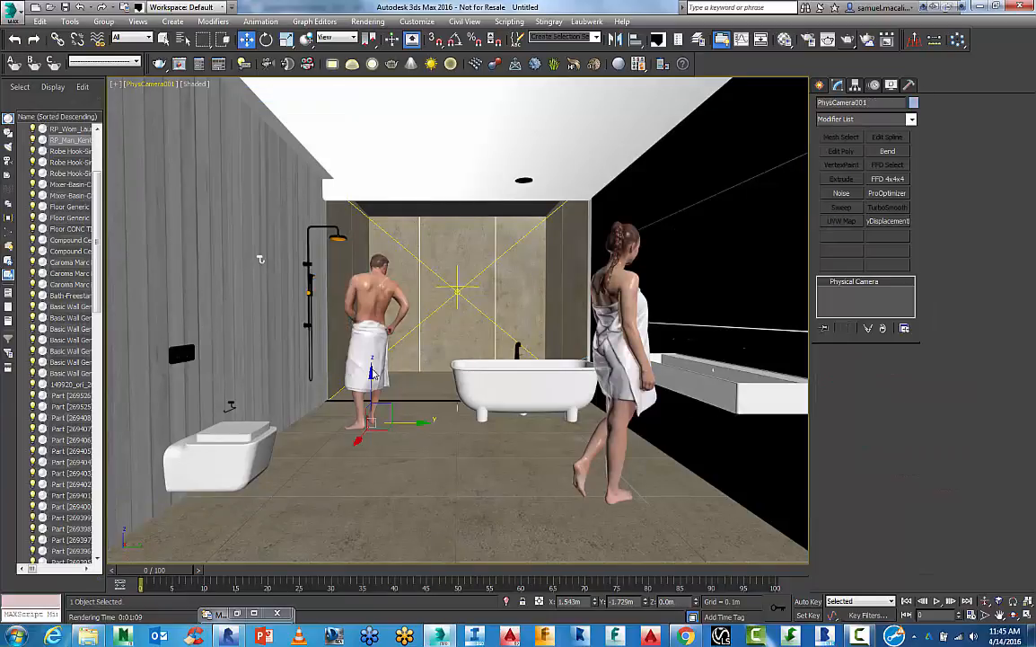
pyautogui.click(937, 423)
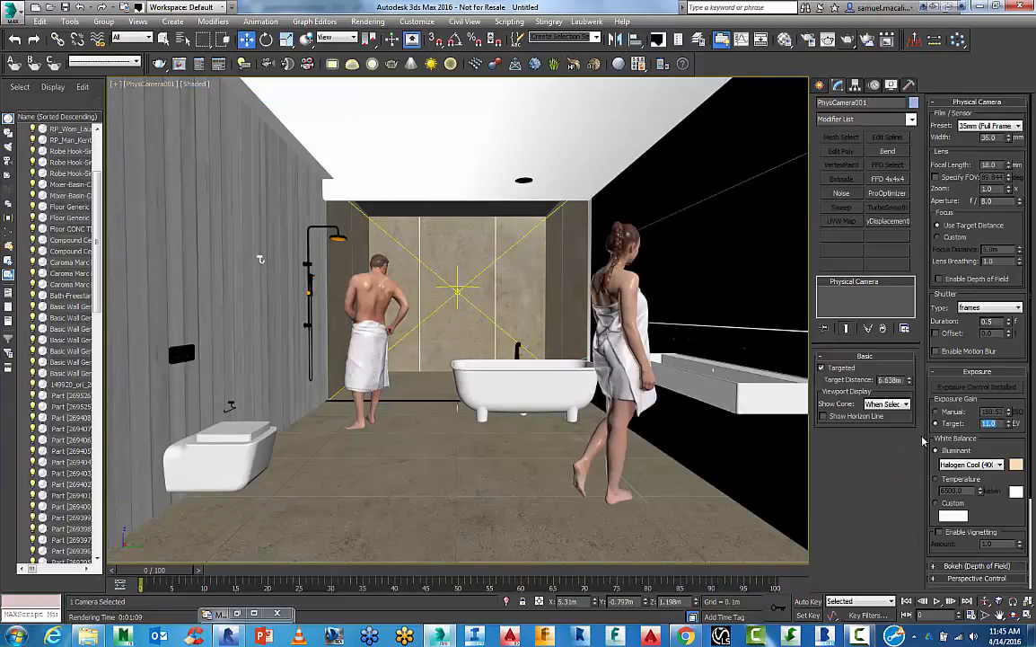
pyautogui.press('Return')
pyautogui.click(442, 217)
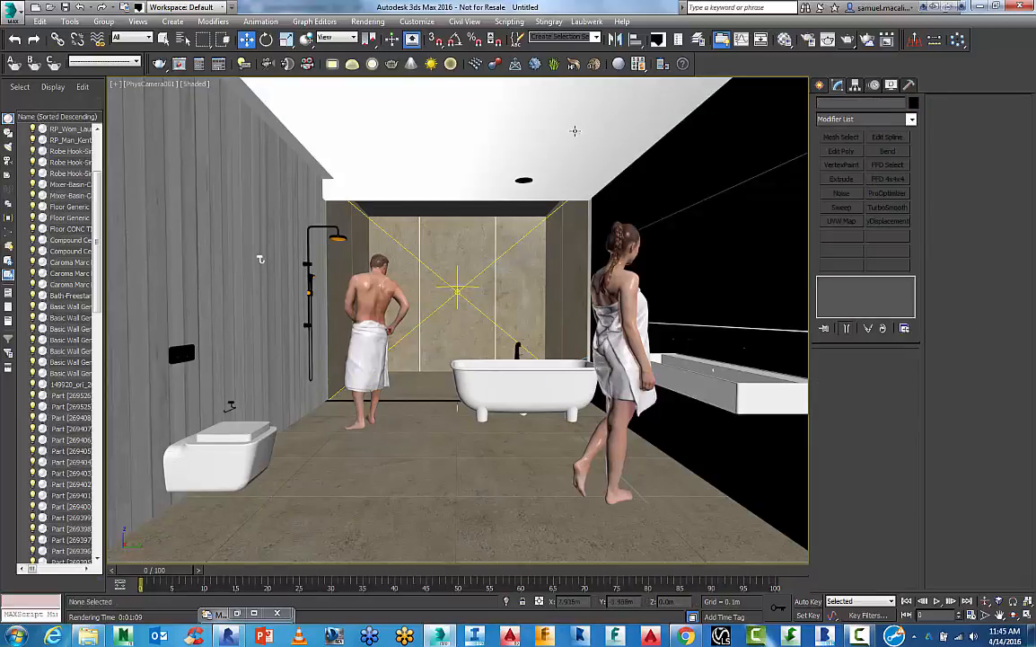
# Open Render Setup and show the V-Ray image sampler (antialiasing) settings, collapsing the global switches
pyautogui.press('F10')
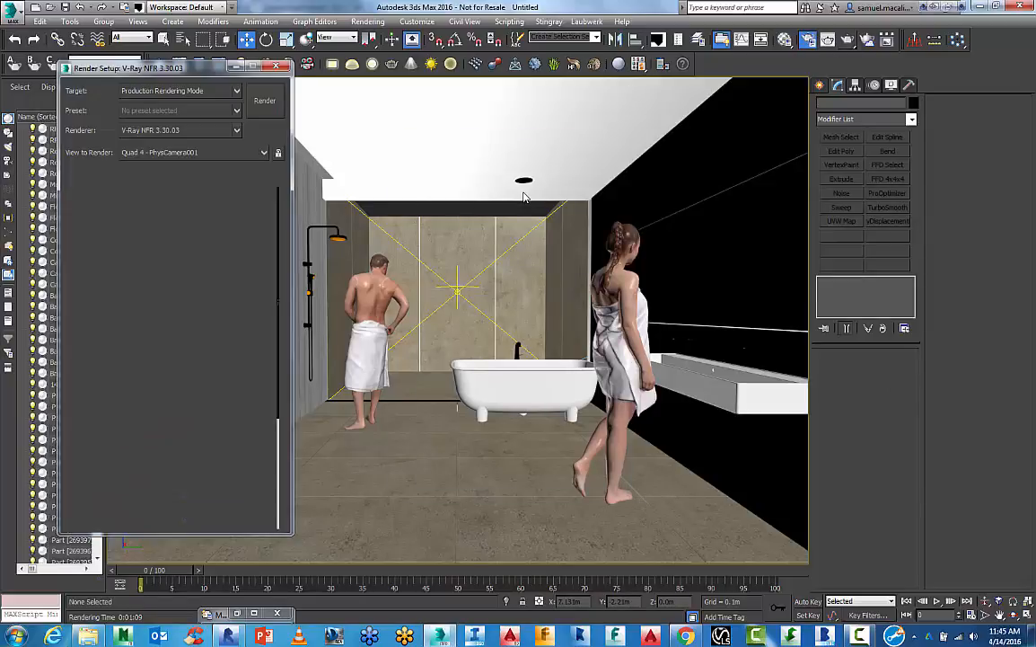
pyautogui.moveTo(245, 69); pyautogui.dragTo(319, 62)
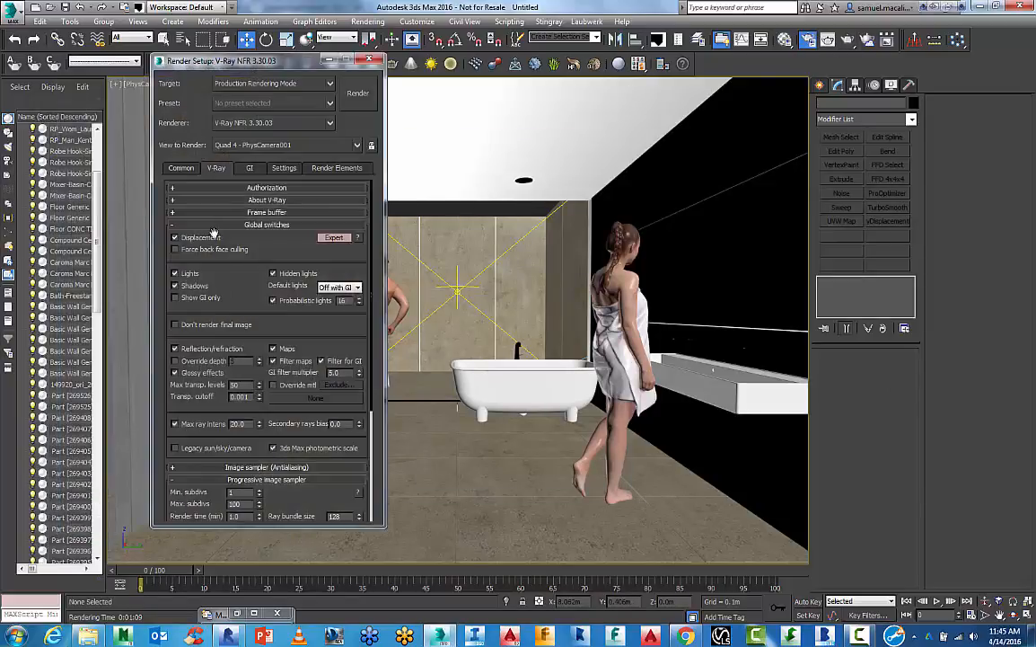
pyautogui.click(267, 226)
pyautogui.click(235, 236)
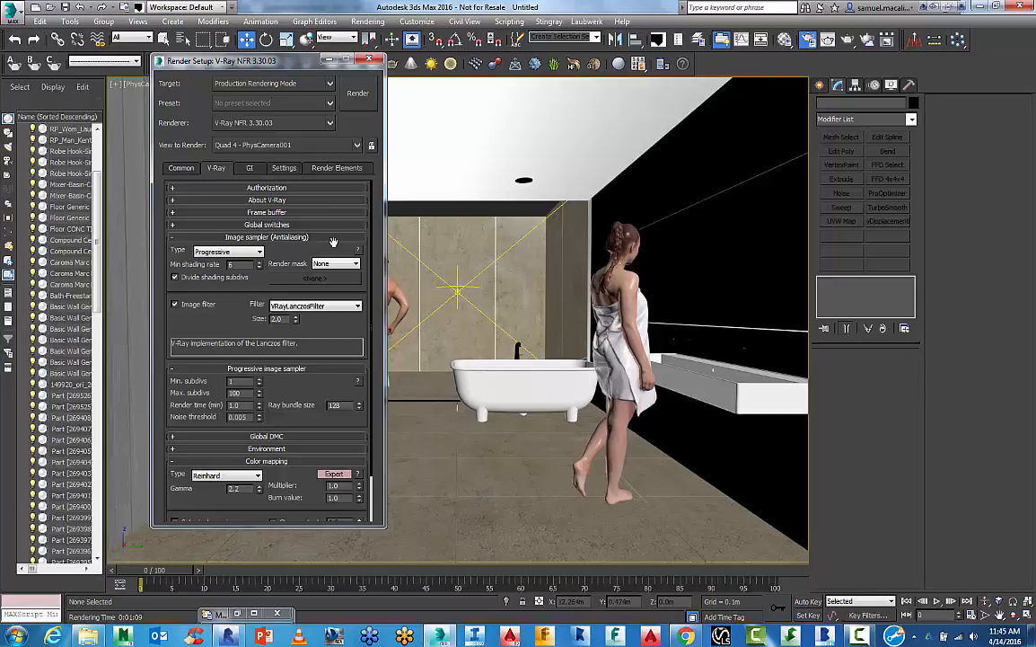
# Try the Fixed, Adaptive and Adaptive subdivision types for the image sampler
pyautogui.click(254, 251)
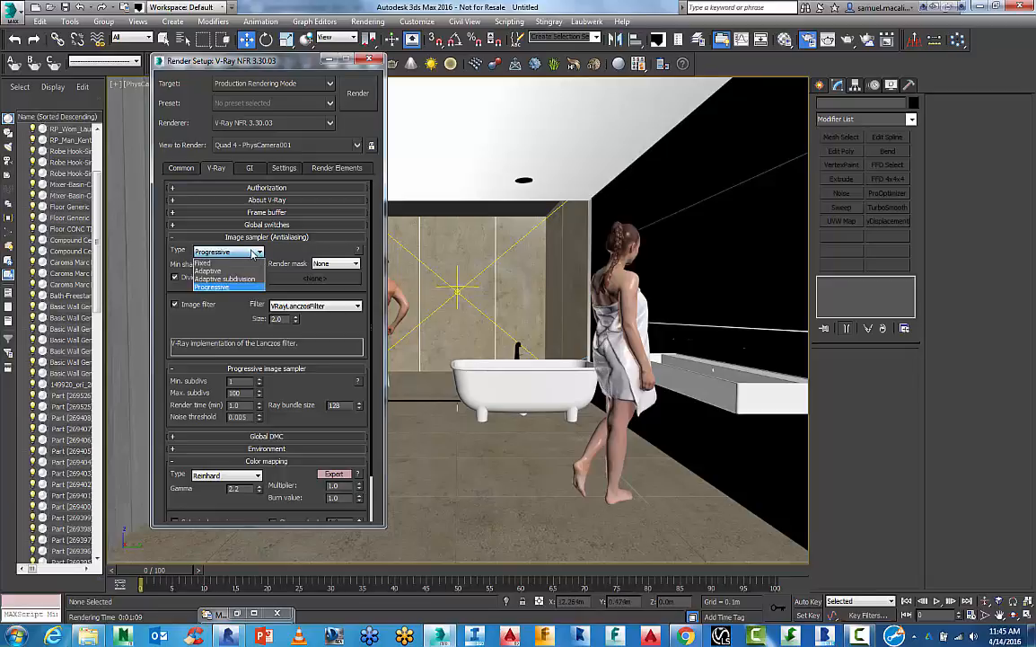
pyautogui.click(228, 263)
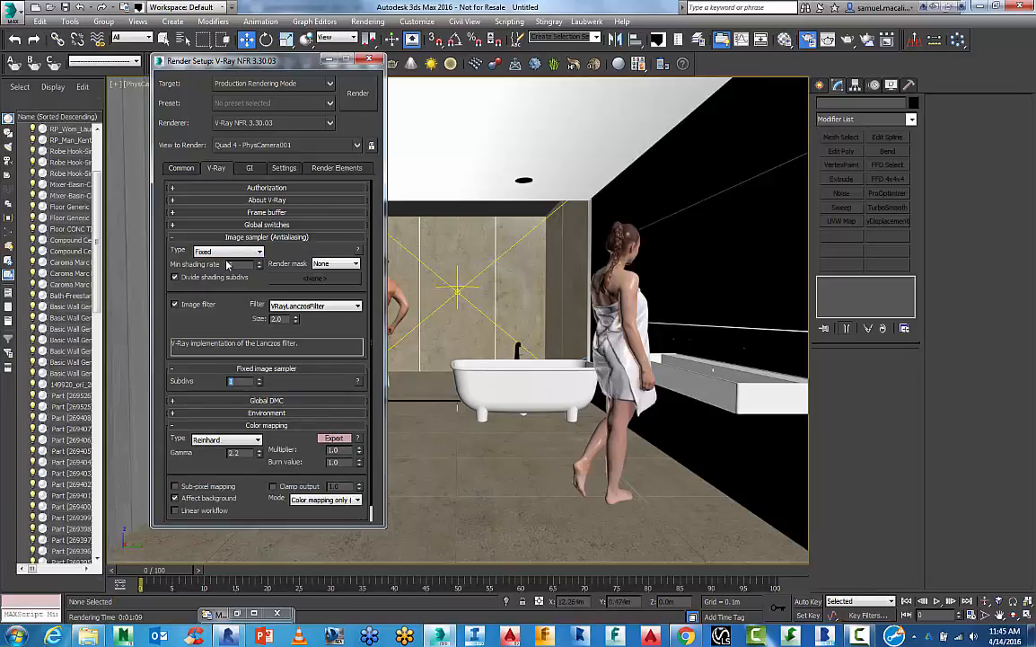
pyautogui.click(230, 252)
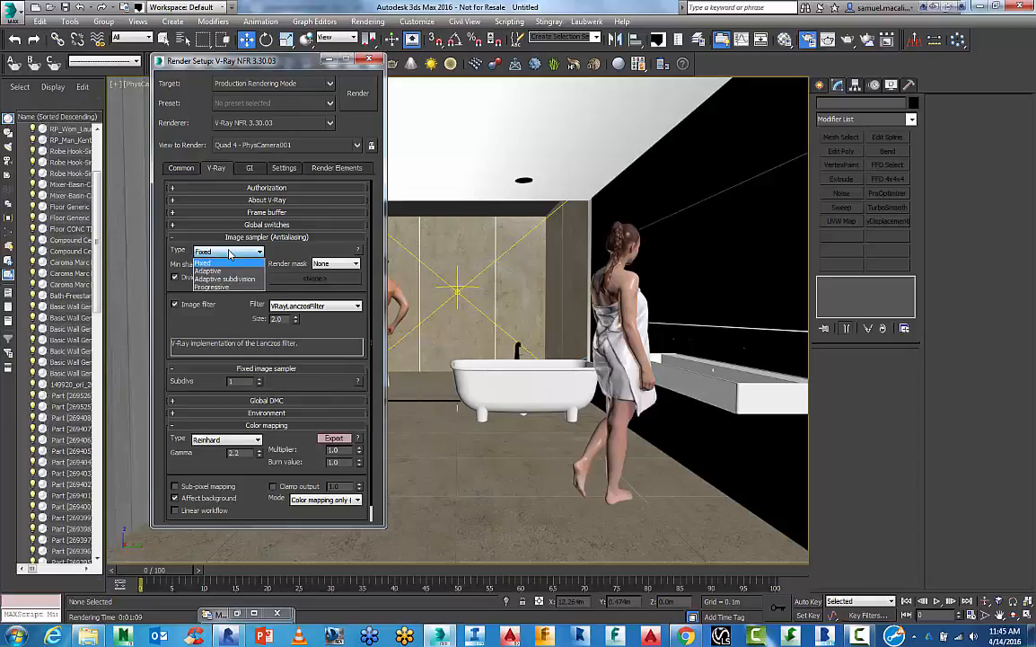
pyautogui.click(228, 270)
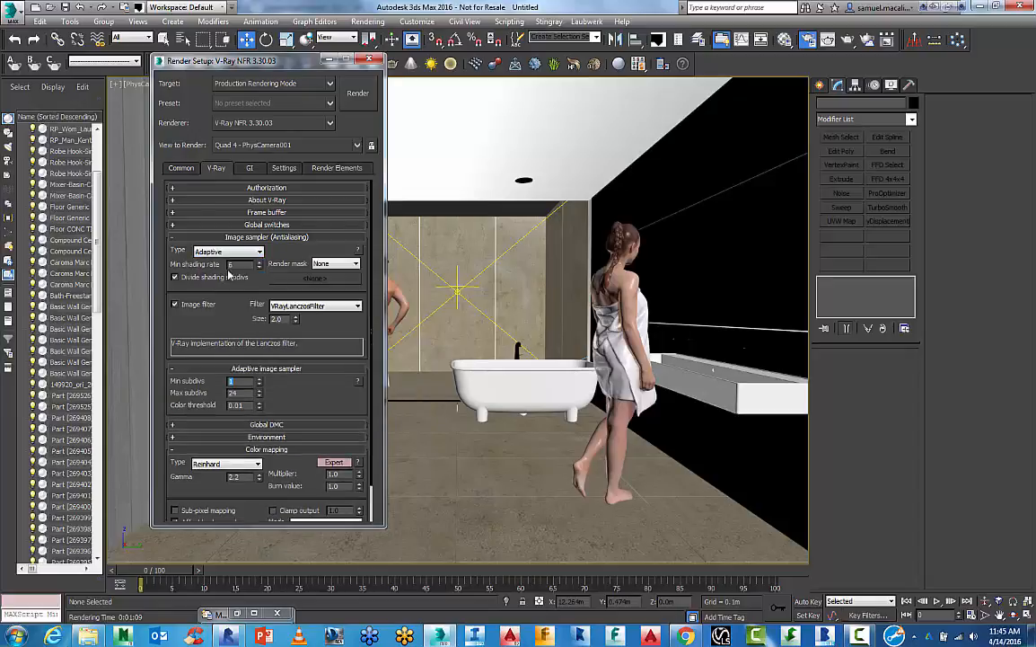
pyautogui.click(208, 252)
pyautogui.click(206, 273)
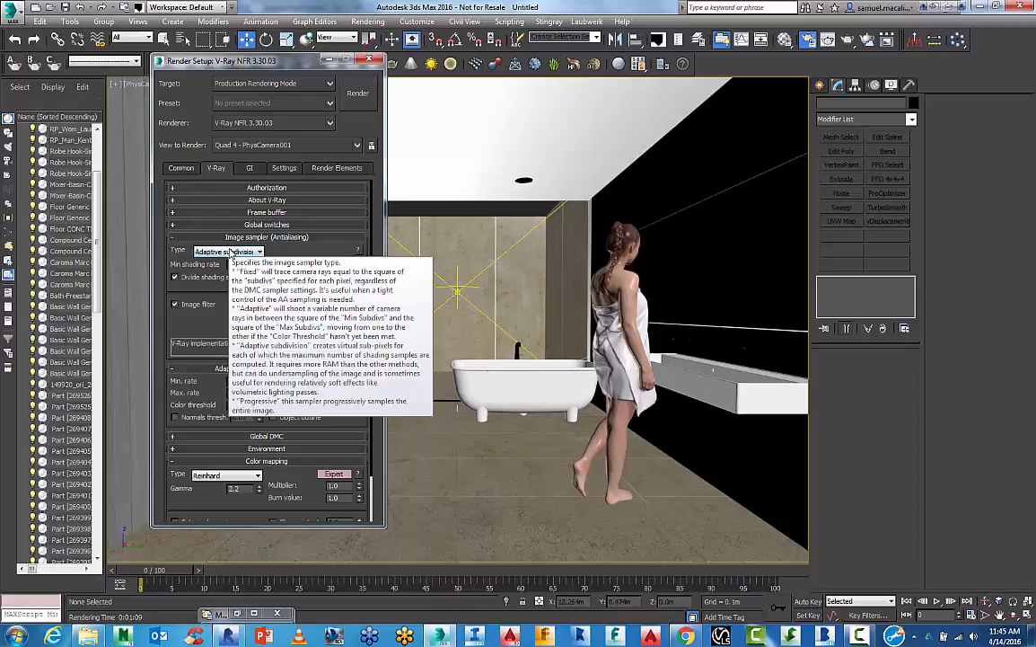
# Set the image sampler type to Adaptive with Max subdivs 18
pyautogui.click(231, 252)
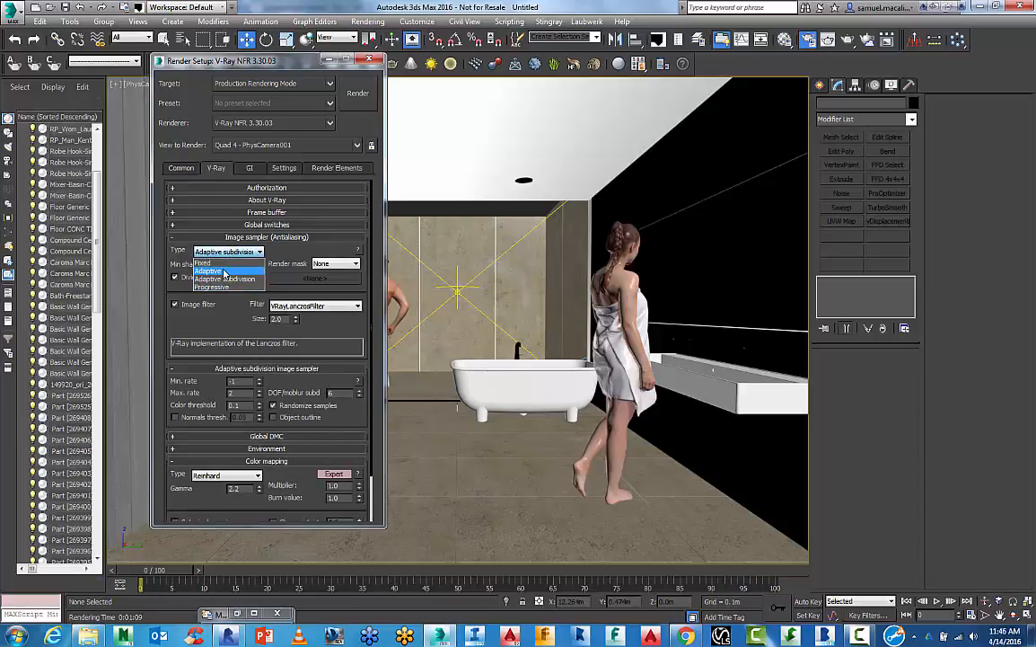
pyautogui.click(224, 271)
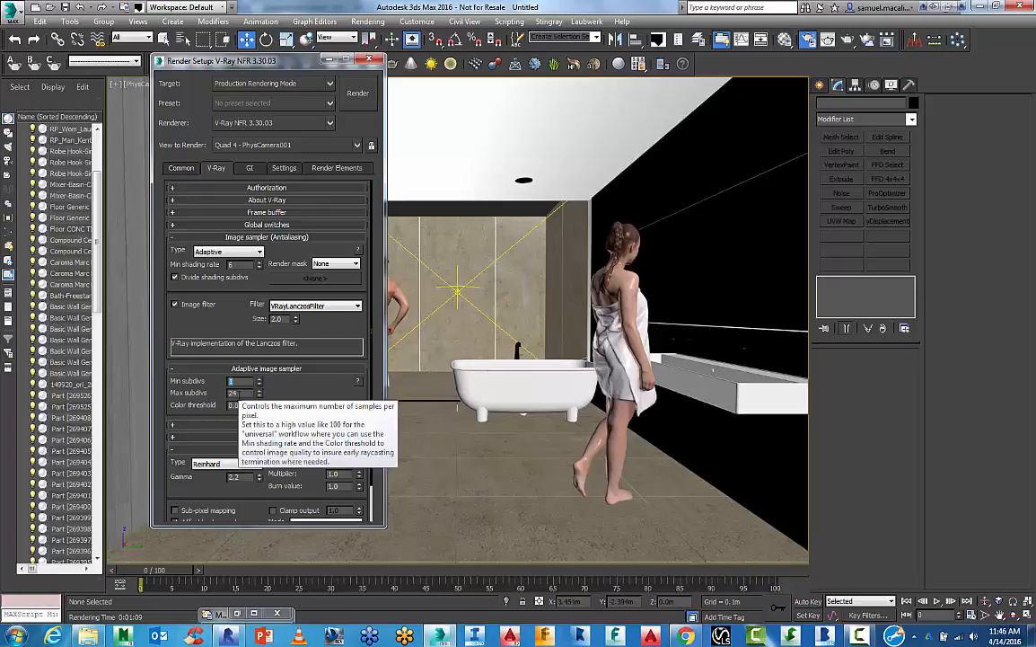
pyautogui.press('Tab')
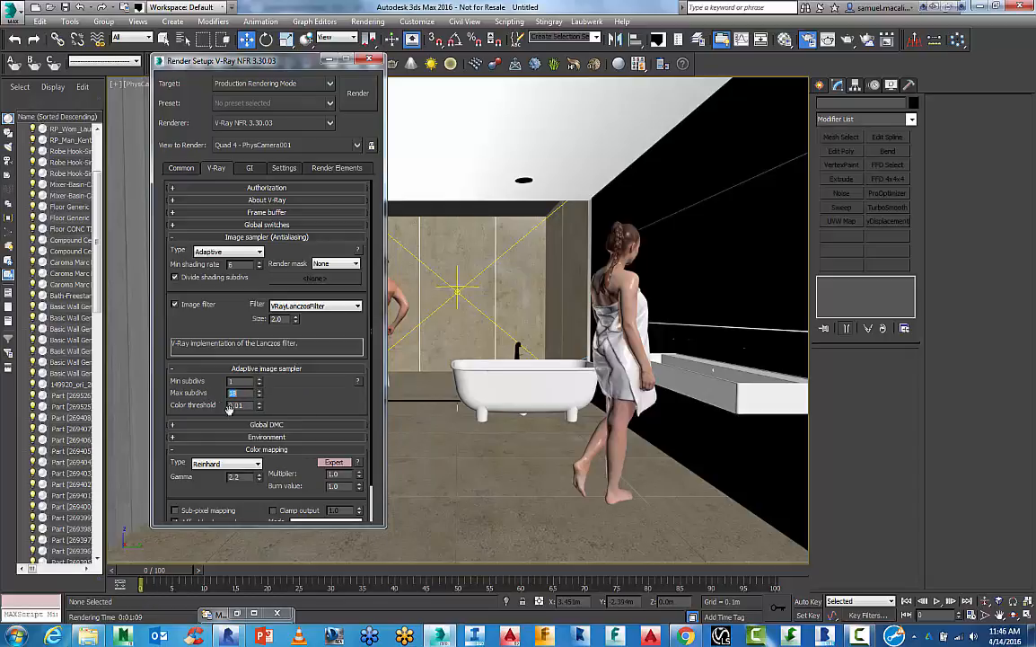
# Examine the Global DMC sampling settings in Advanced mode and collapse them again
pyautogui.moveTo(177, 410); pyautogui.dragTo(177, 384)
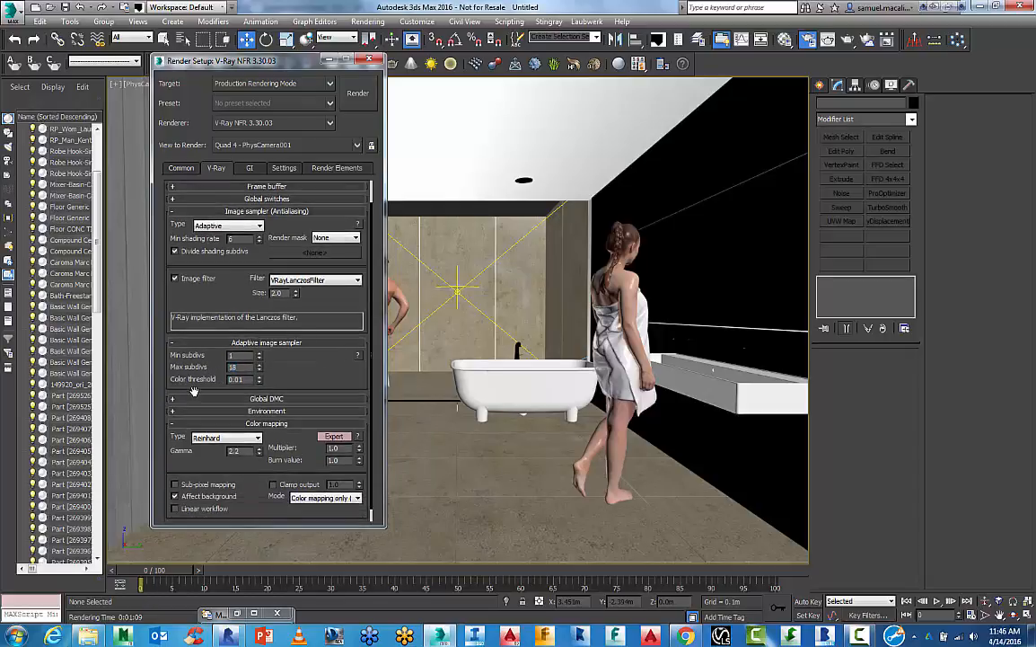
pyautogui.click(286, 397)
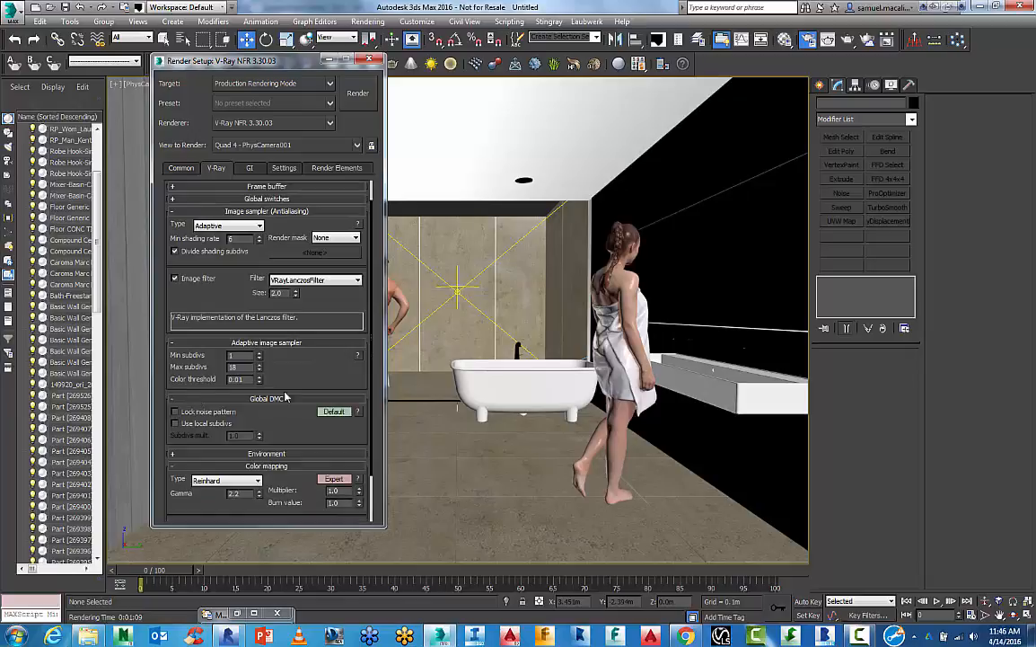
pyautogui.click(332, 411)
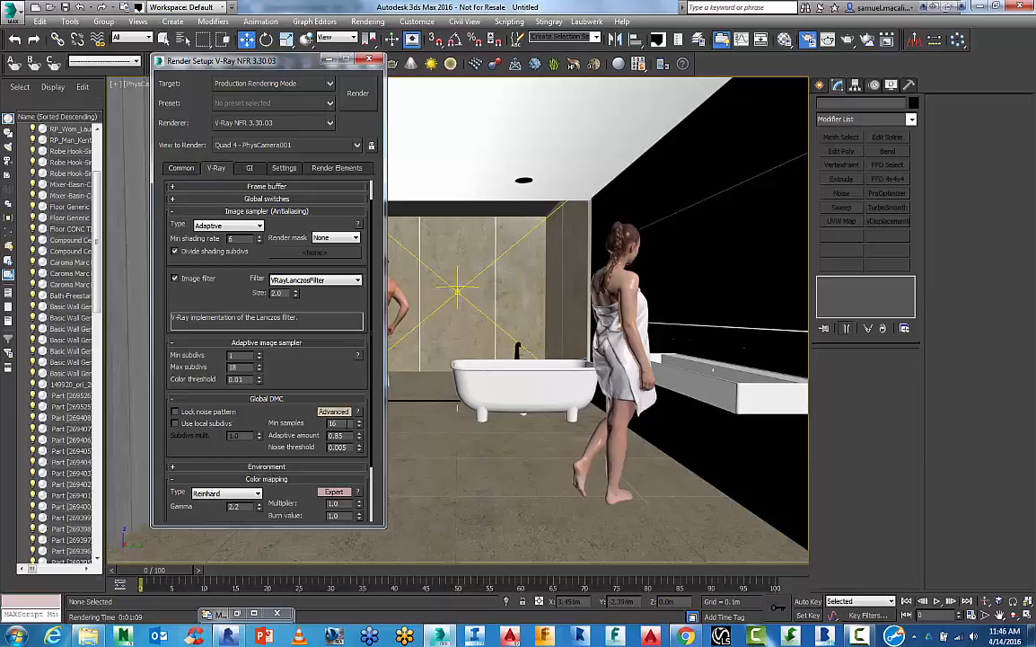
pyautogui.click(224, 399)
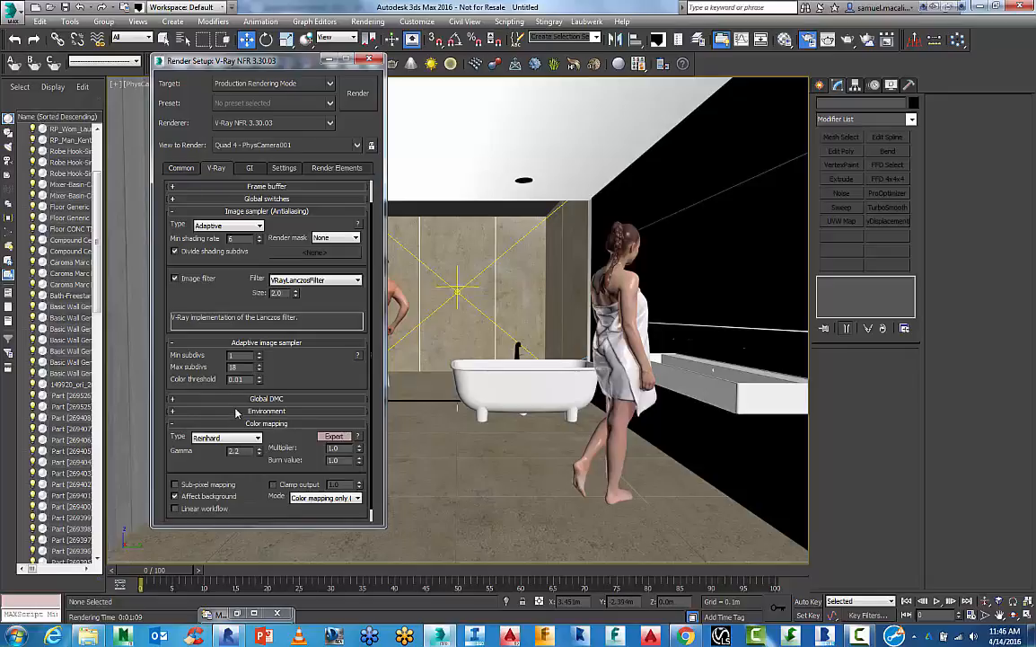
# Assign the Sky3Blurry VRayHDRI map as an instance to the V-Ray GI environment, collapse those settings and minimize the Material Editor
pyautogui.click(236, 412)
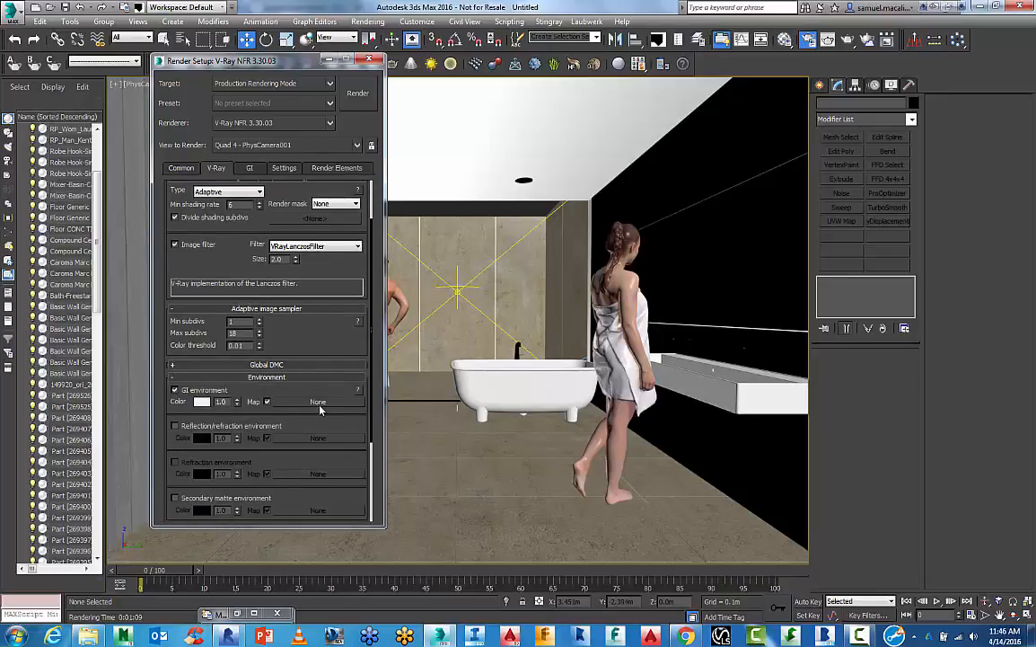
pyautogui.press('m')
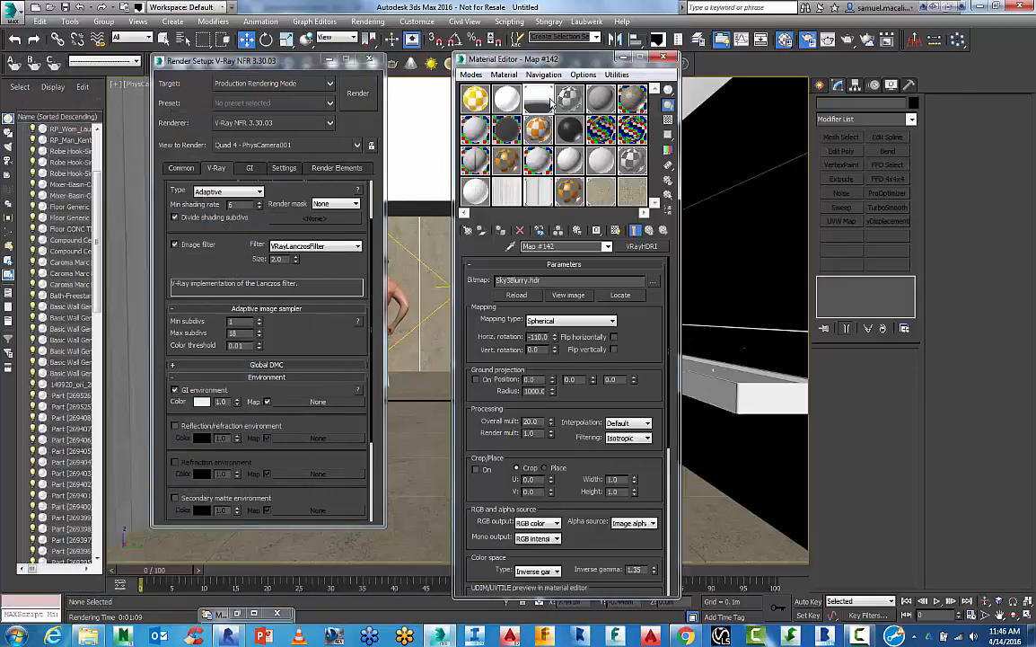
pyautogui.moveTo(496, 94); pyautogui.dragTo(303, 403)
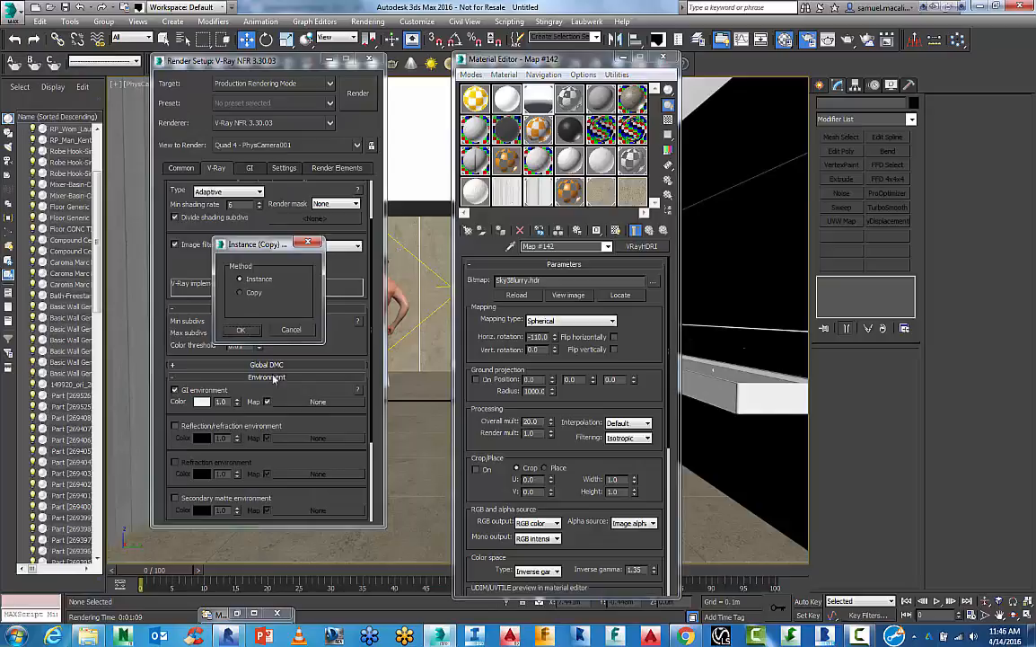
pyautogui.click(245, 331)
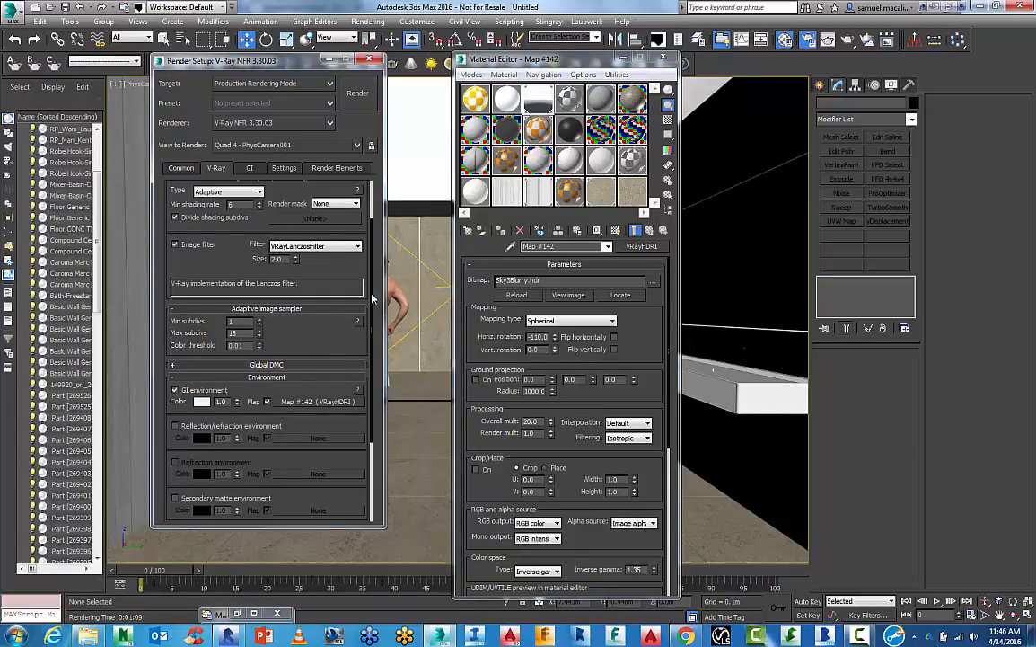
pyautogui.click(238, 376)
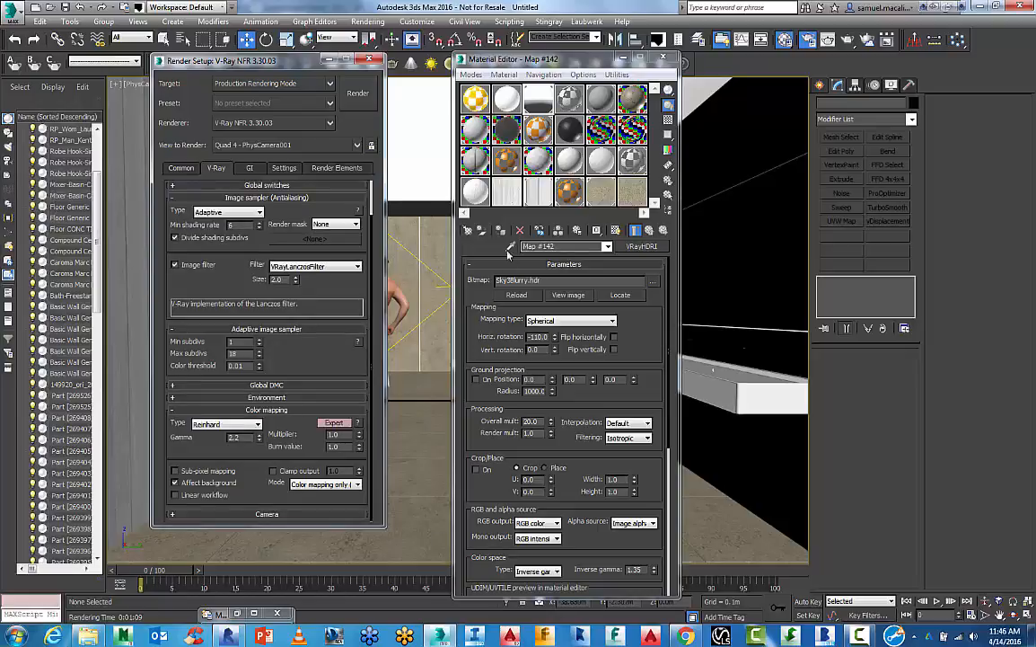
pyautogui.click(640, 57)
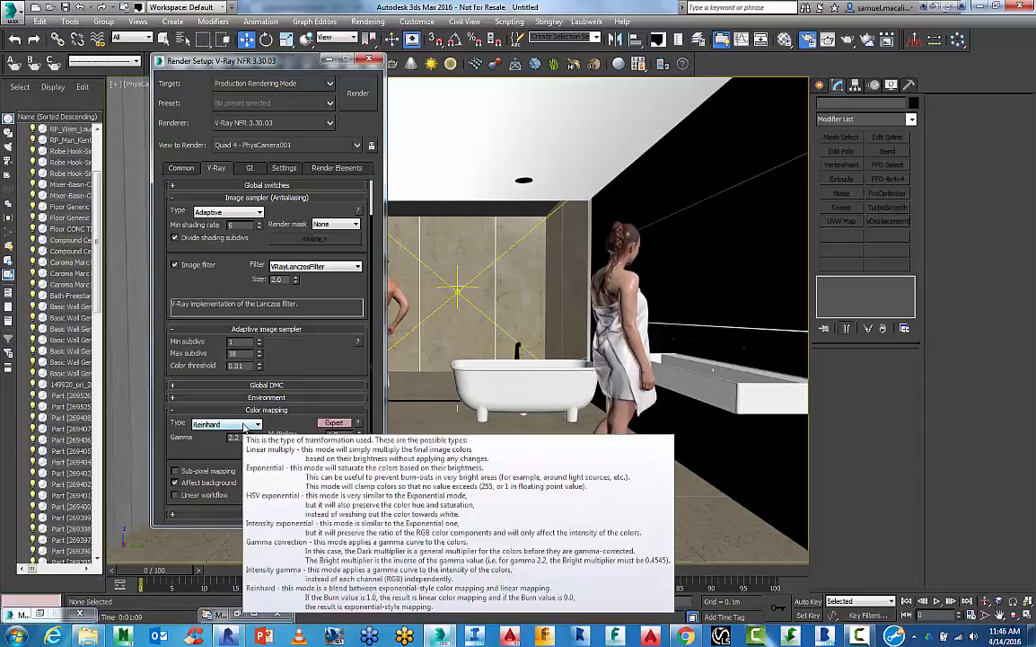
# Change the V-Ray color mapping type to Linear multiply and collapse the color mapping settings
pyautogui.click(255, 423)
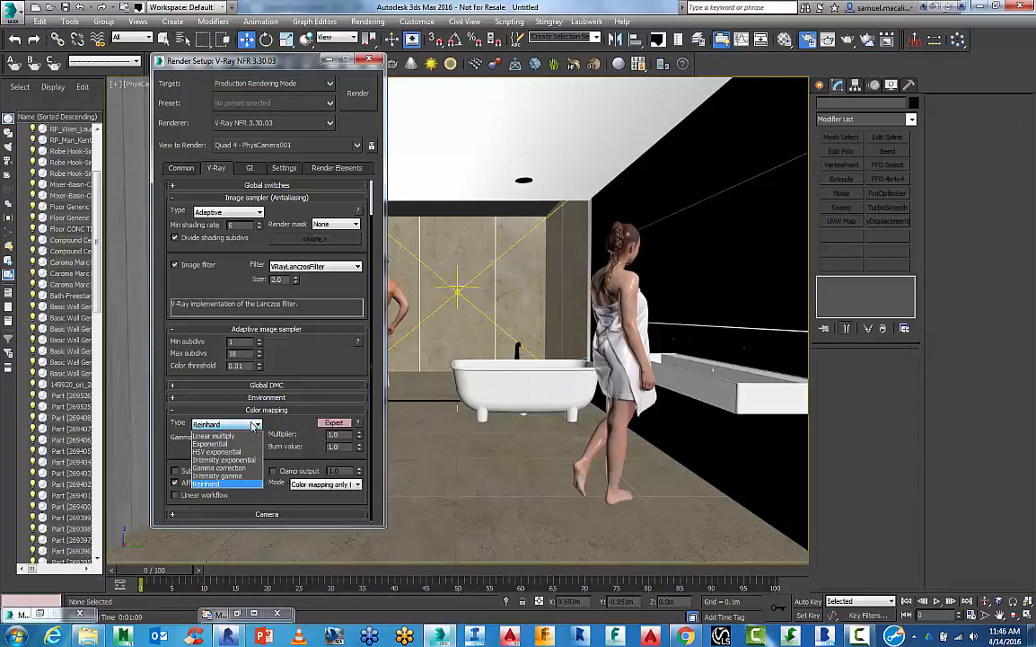
pyautogui.click(254, 424)
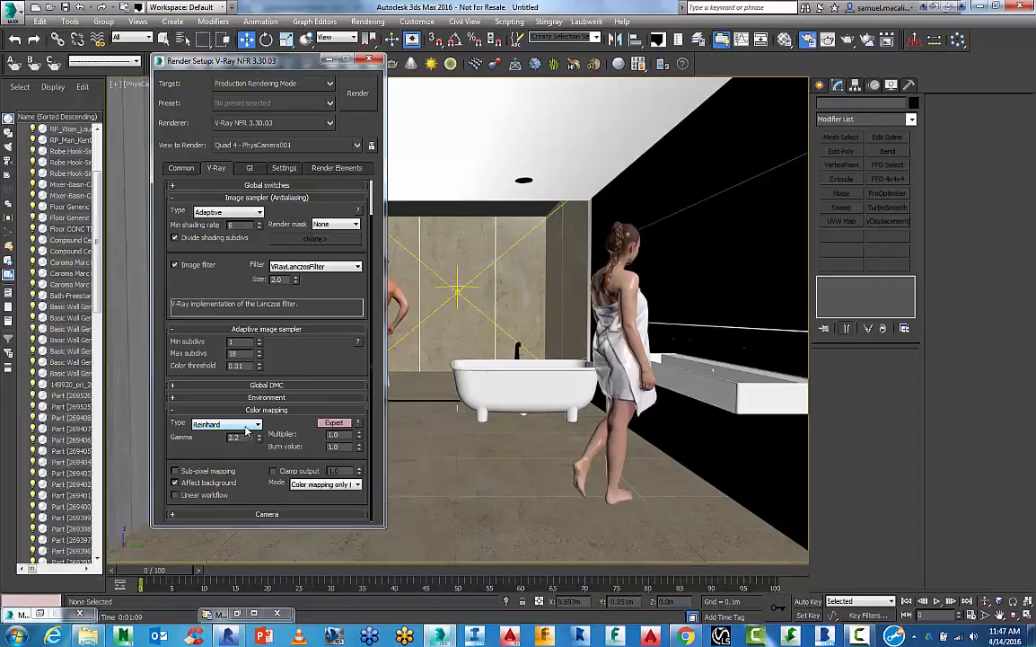
pyautogui.click(243, 427)
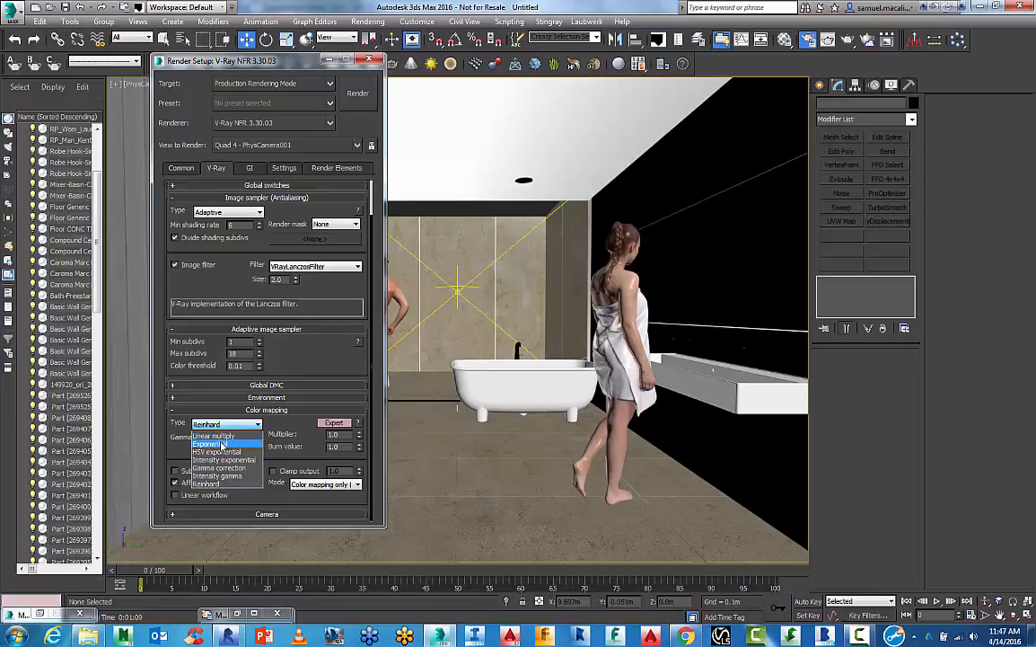
pyautogui.click(214, 435)
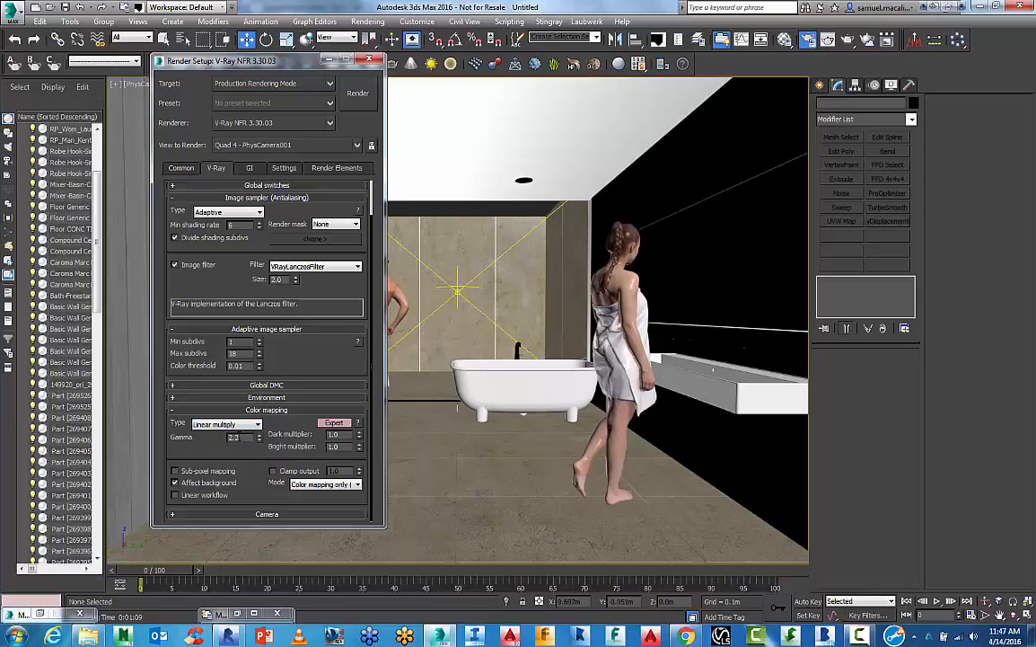
pyautogui.moveTo(241, 439)
pyautogui.click(255, 409)
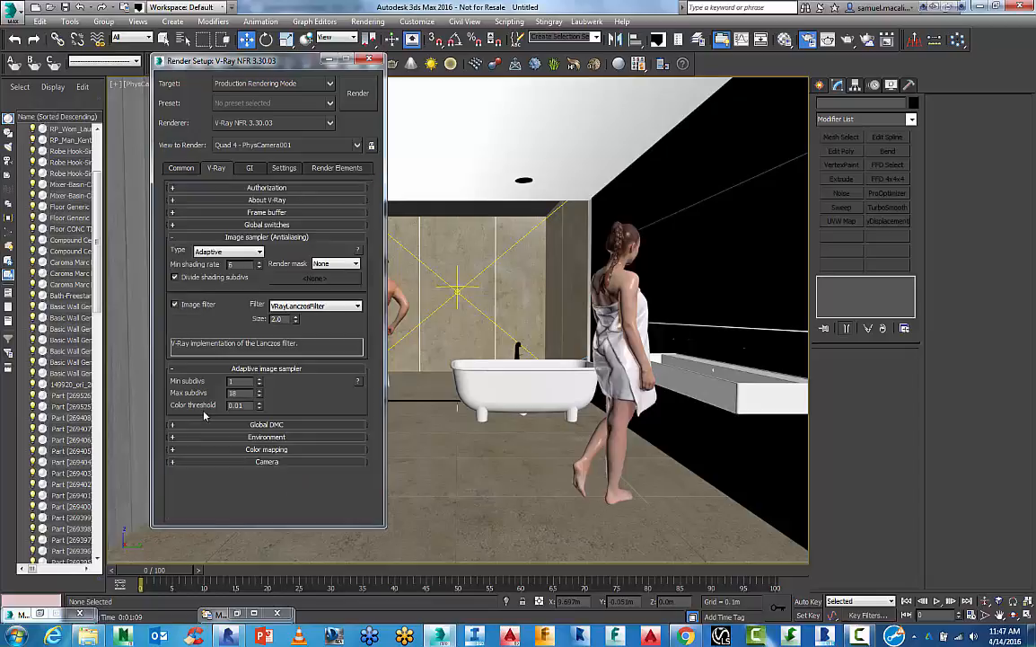
# Examine the V-Ray camera settings for motion blur and depth of field and collapse them again
pyautogui.click(266, 461)
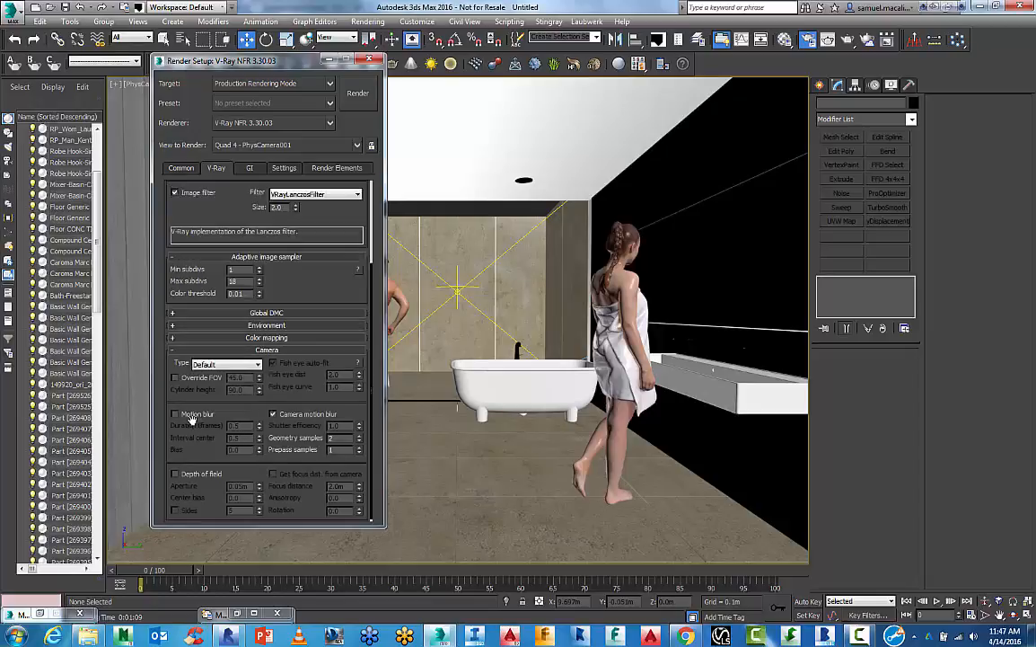
pyautogui.moveTo(174, 425); pyautogui.dragTo(170, 381)
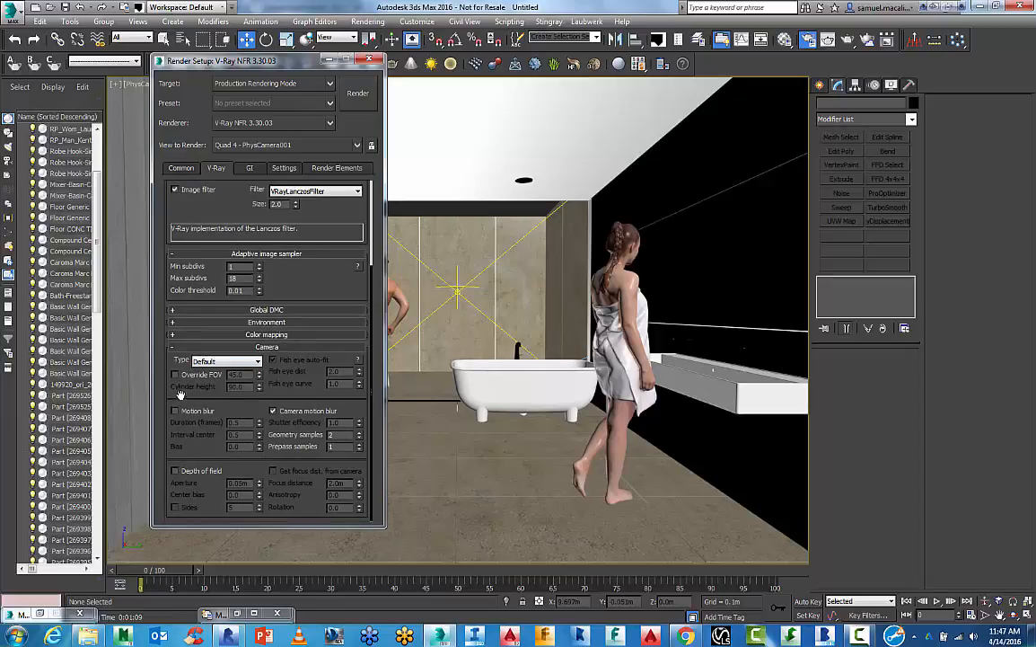
pyautogui.click(180, 347)
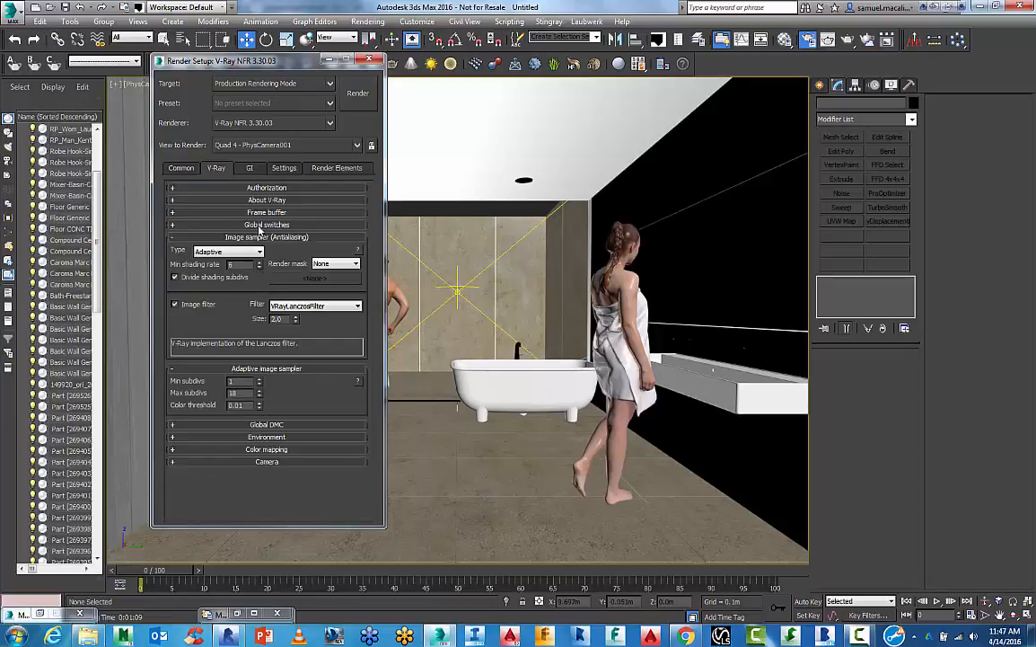
# Set the primary global illumination engine to Irradiance map, with Light cache as the secondary engine
pyautogui.click(252, 168)
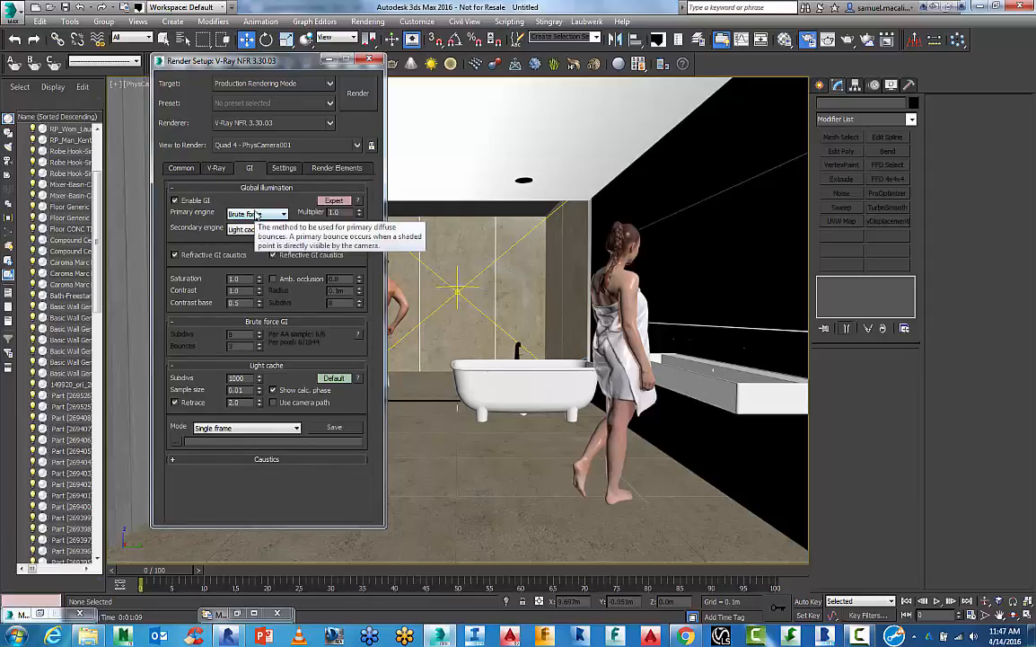
pyautogui.click(257, 214)
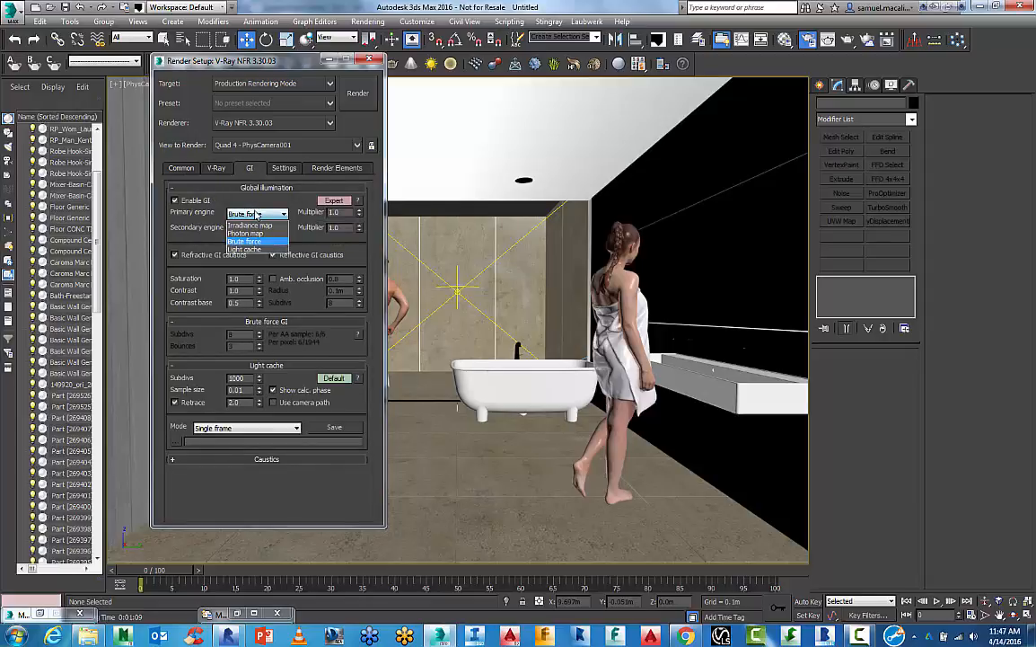
pyautogui.click(250, 224)
pyautogui.click(256, 229)
pyautogui.click(238, 227)
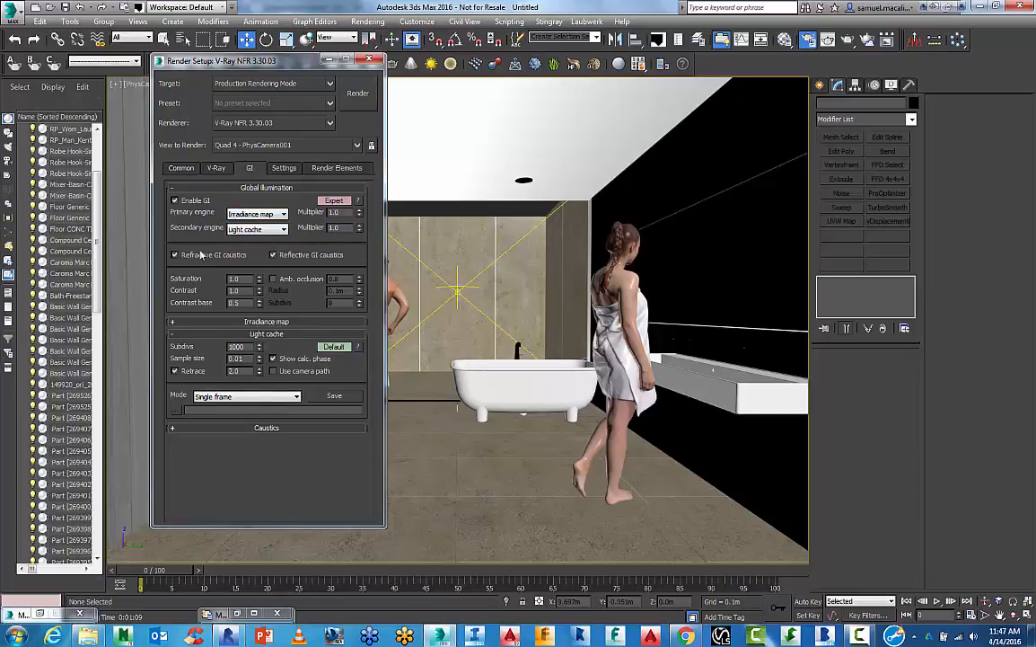
# Set the irradiance map preset to Medium with 60 subdivs
pyautogui.click(267, 322)
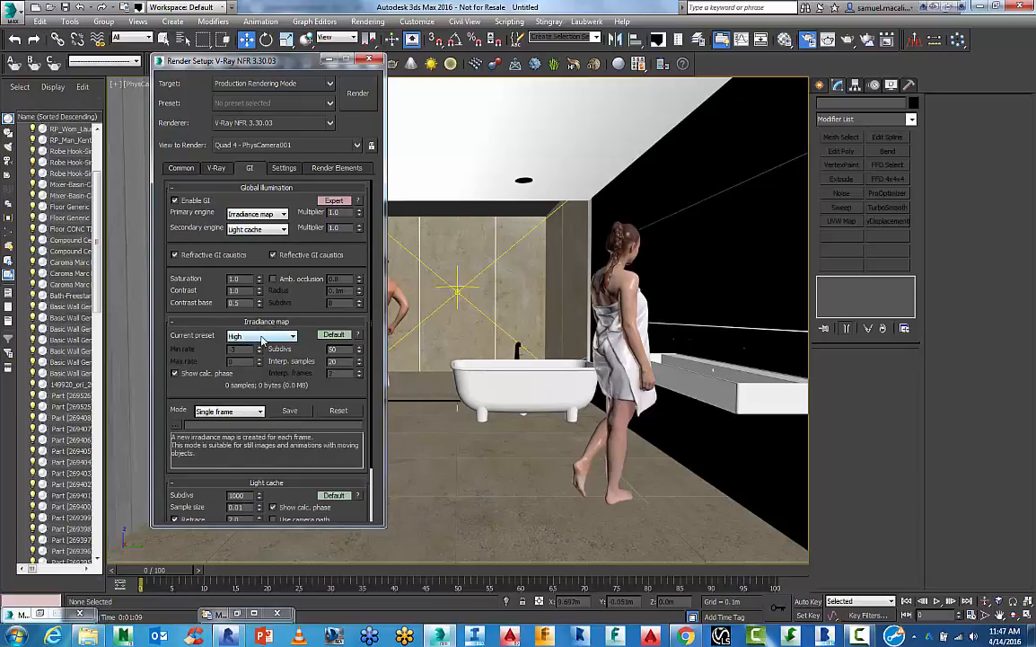
pyautogui.click(262, 338)
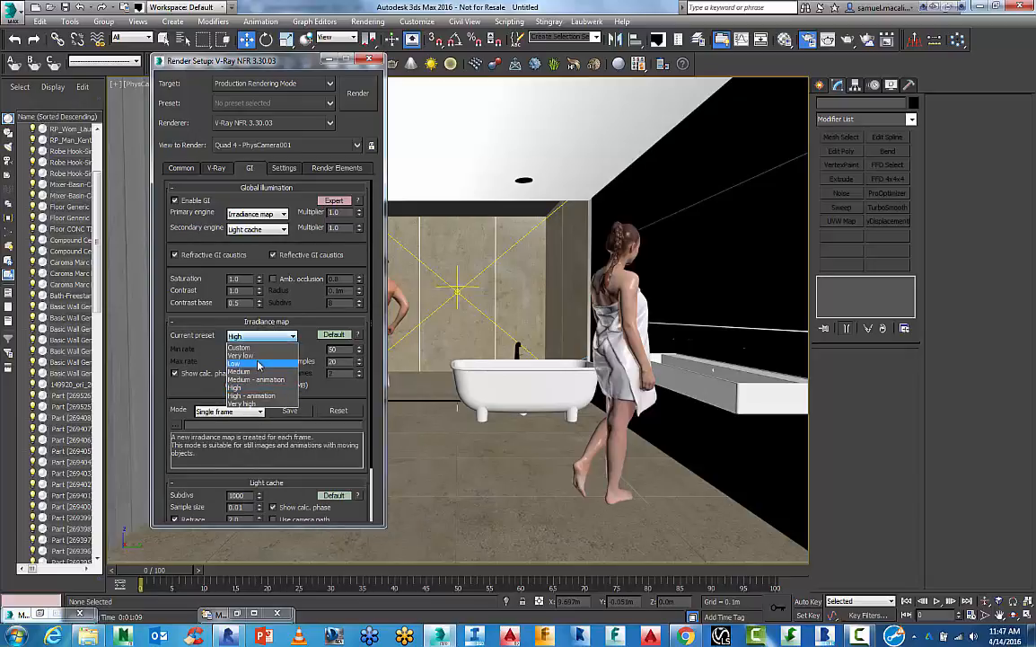
pyautogui.click(258, 373)
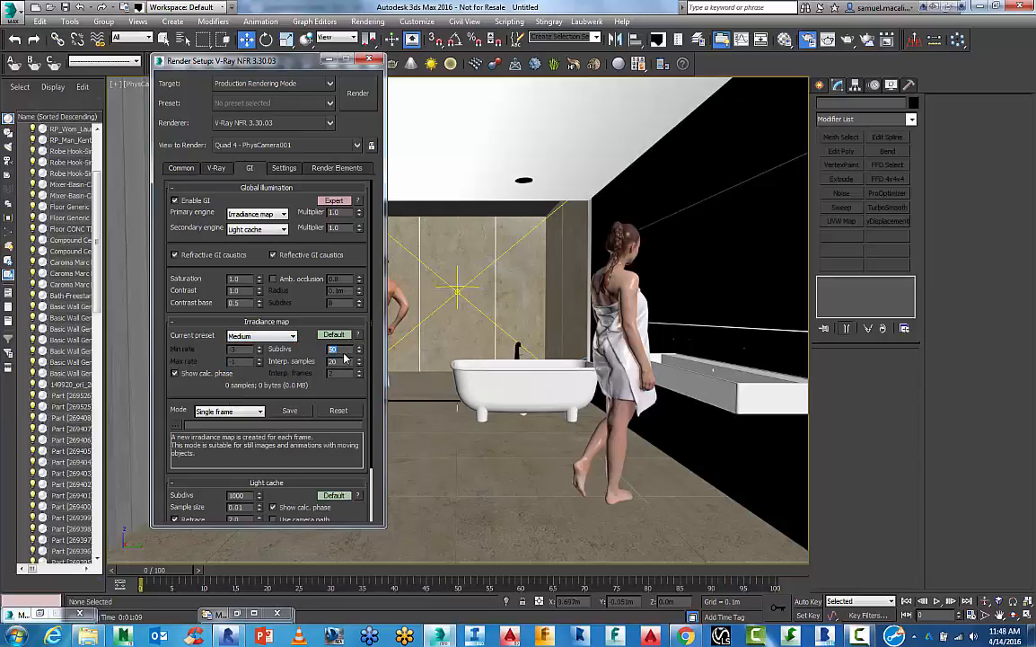
pyautogui.doubleClick(332, 360)
# Set the light cache subdivs to 200 and switch the irradiance map settings to Expert mode
pyautogui.scroll(-3, 209, 337)
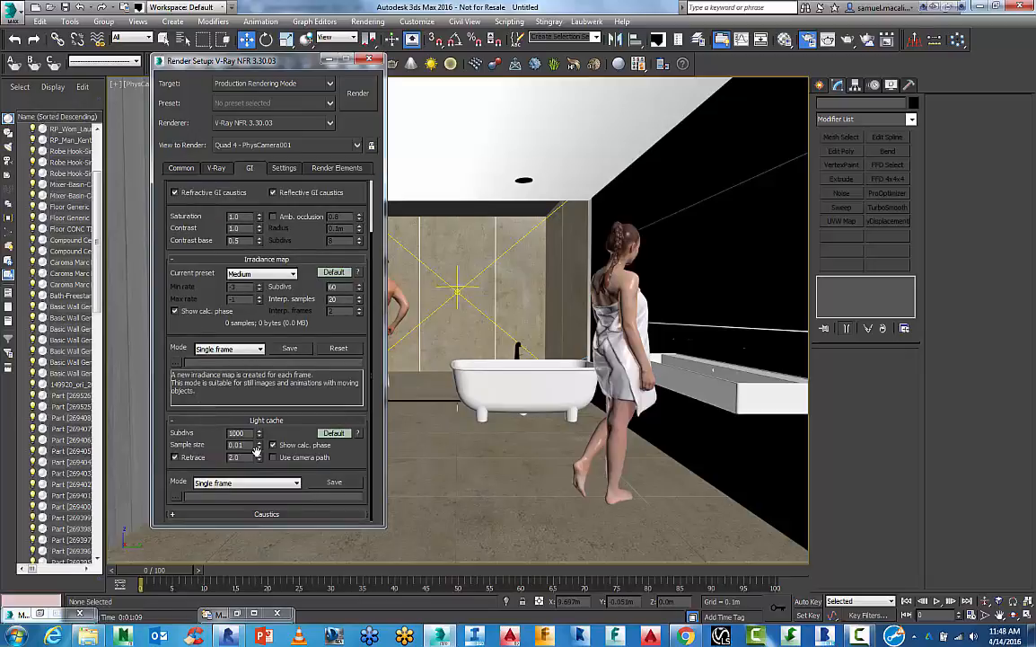
pyautogui.doubleClick(236, 433)
pyautogui.click(204, 442)
pyautogui.click(334, 273)
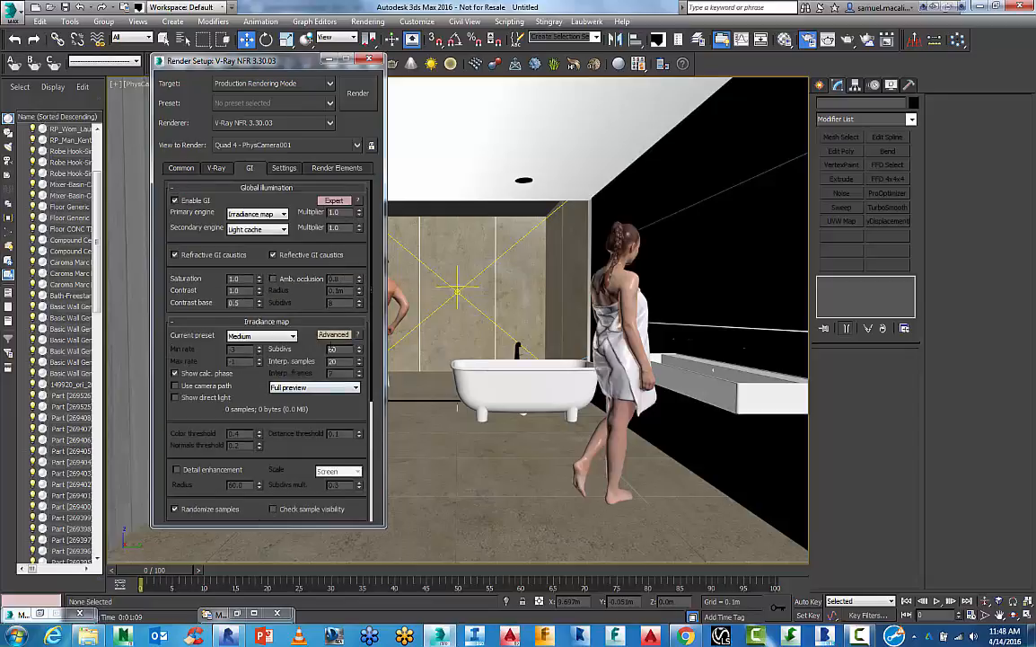
pyautogui.click(333, 334)
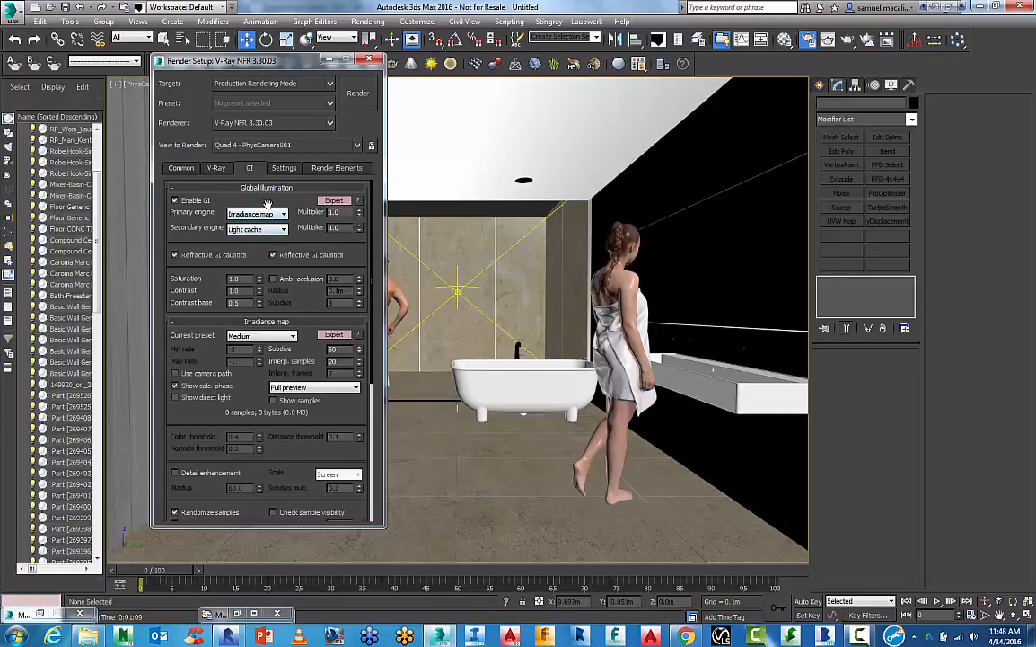
# Enable ambient occlusion for the global illumination with a radius of 0.04 m
pyautogui.click(274, 279)
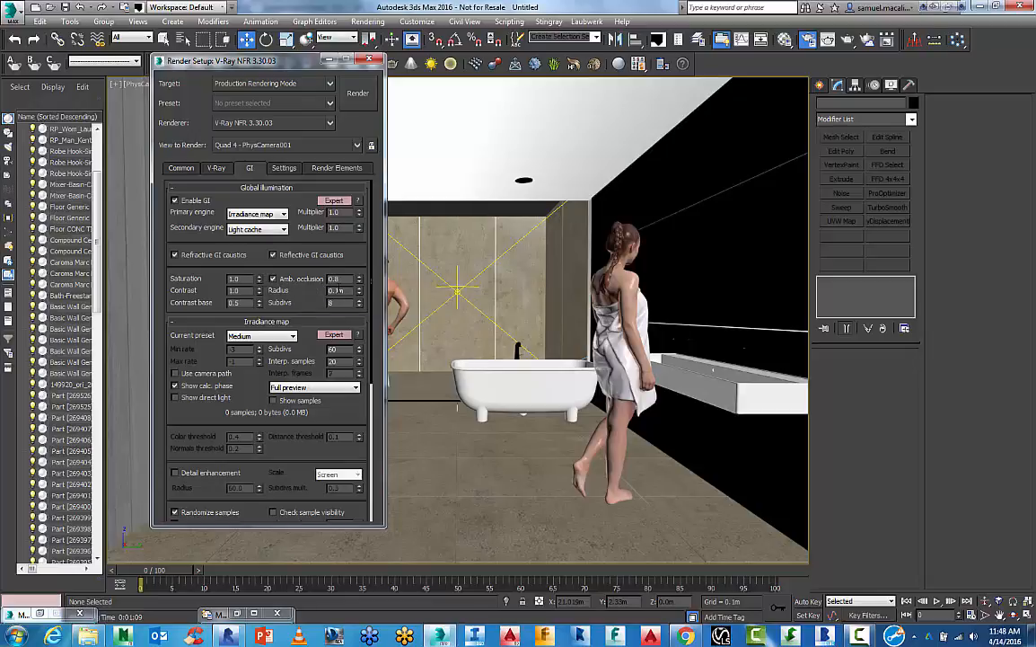
pyautogui.click(337, 290)
pyautogui.write('0.04')
pyautogui.press('Return')
# Examine the Expert options of the irradiance map and the light cache, switching the light cache to Expert mode
pyautogui.scroll(-2, 316, 296)
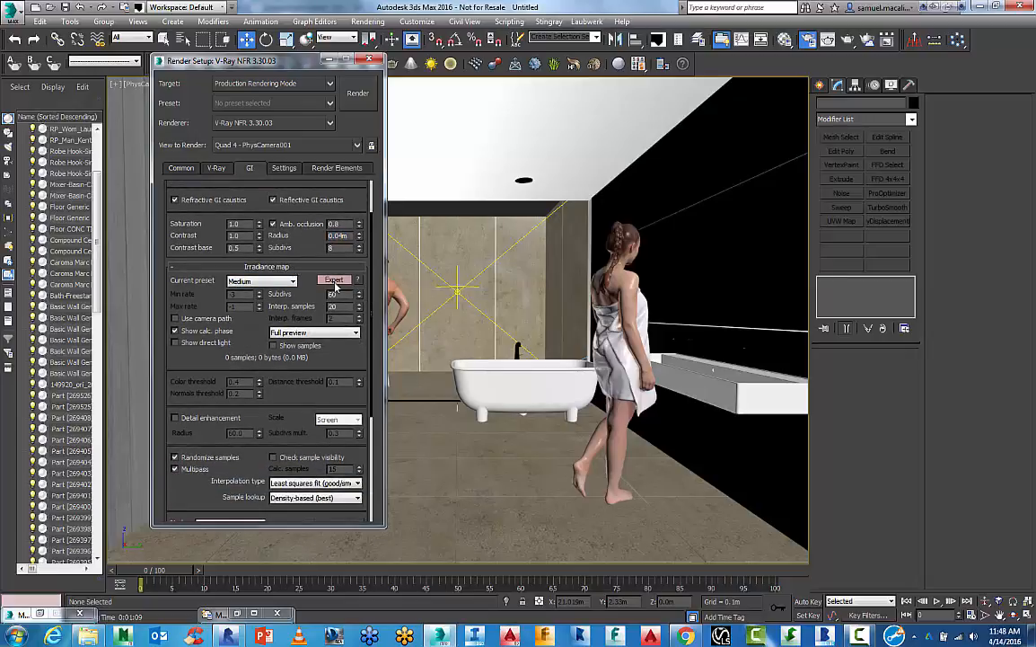
pyautogui.scroll(-2, 178, 357)
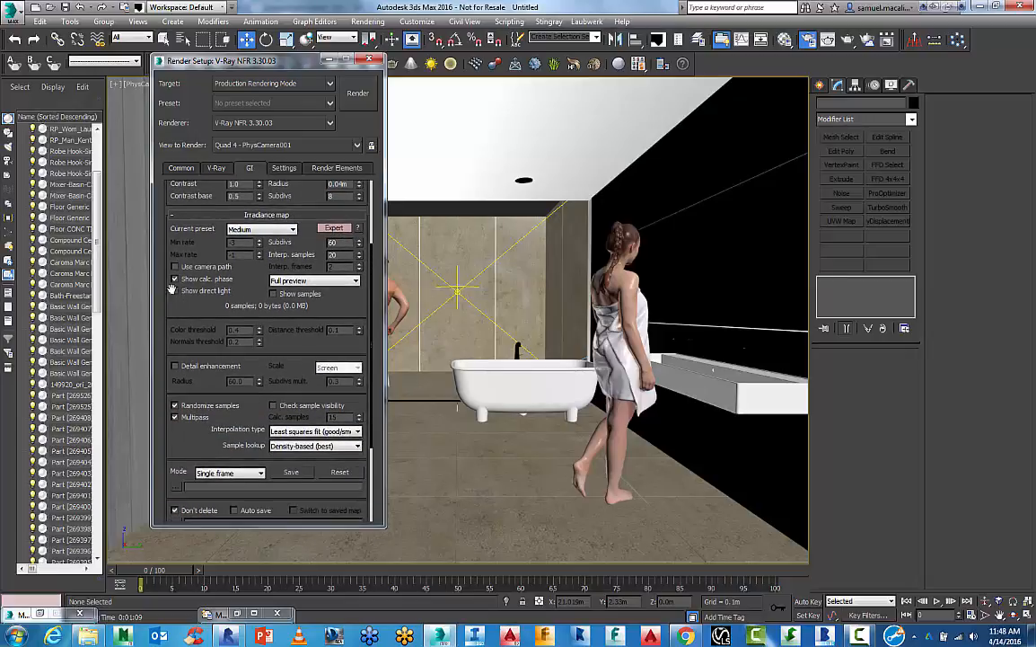
pyautogui.click(176, 280)
pyautogui.scroll(-5, 184, 422)
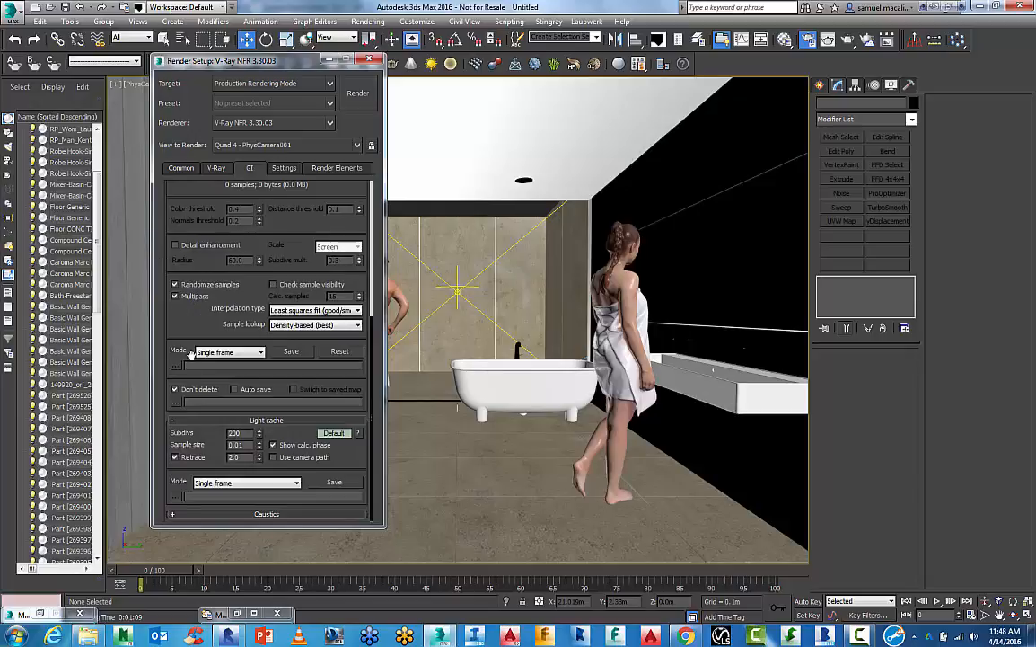
pyautogui.scroll(4, 323, 440)
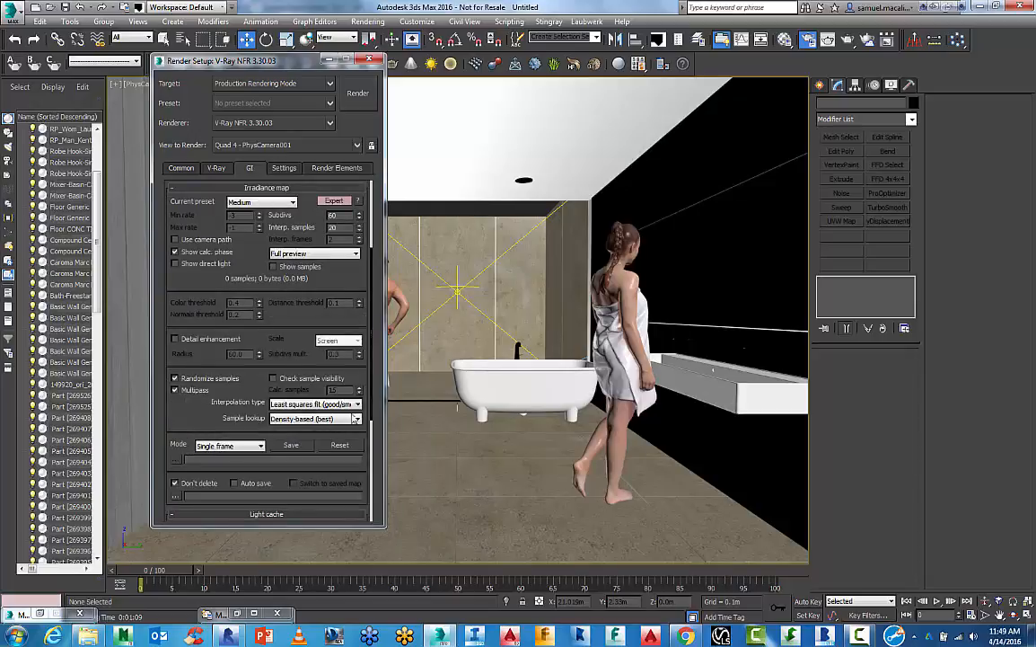
pyautogui.scroll(-3, 336, 388)
pyautogui.scroll(3, 296, 384)
pyautogui.scroll(-3, 268, 381)
pyautogui.scroll(-5, 268, 381)
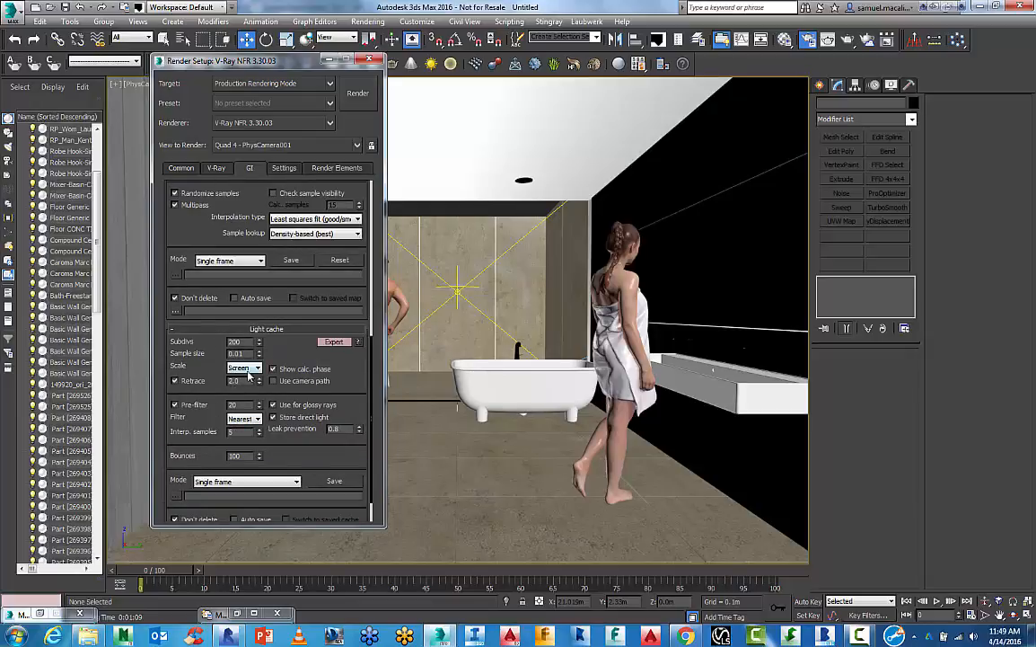
pyautogui.moveTo(207, 421); pyautogui.dragTo(211, 360)
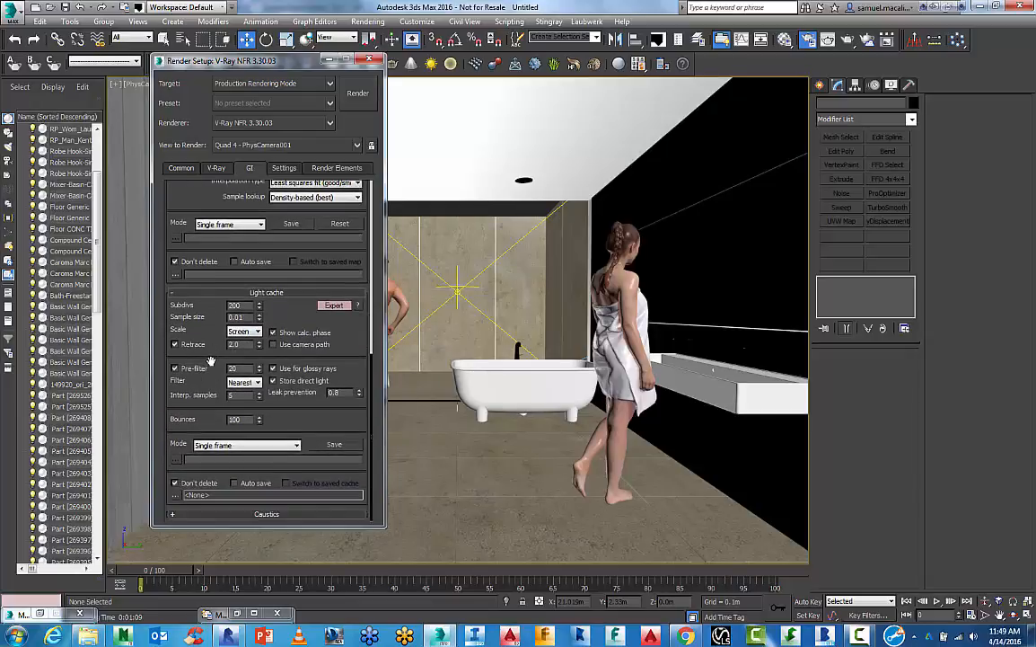
pyautogui.scroll(5, 212, 363)
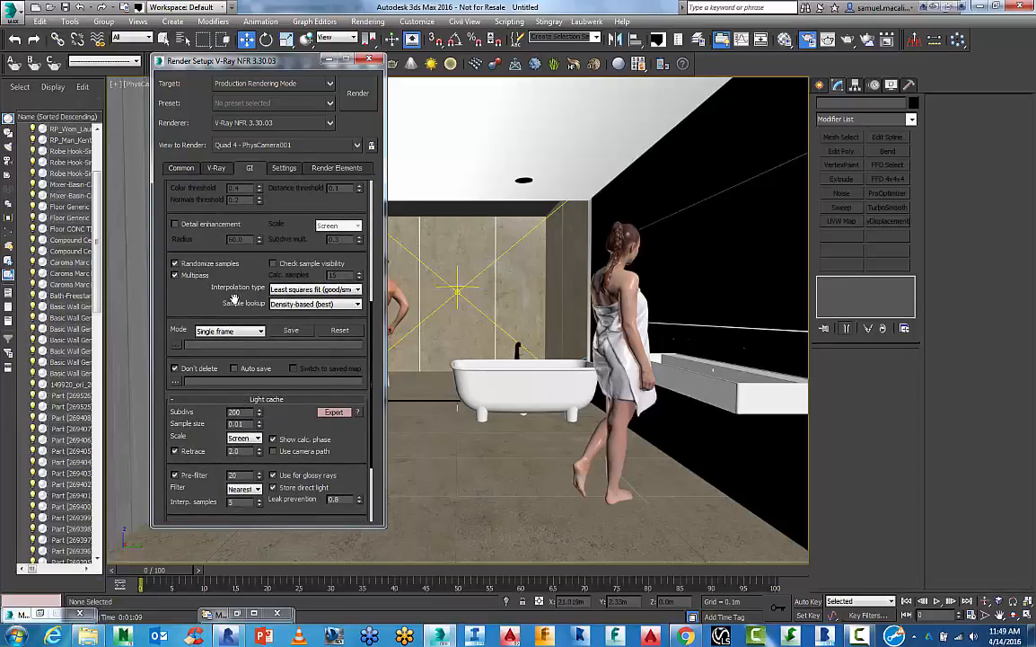
# Set the V-Ray system dynamic memory limit to 10000 MB and the bucket width to 32, with the settings in Expert mode
pyautogui.click(287, 169)
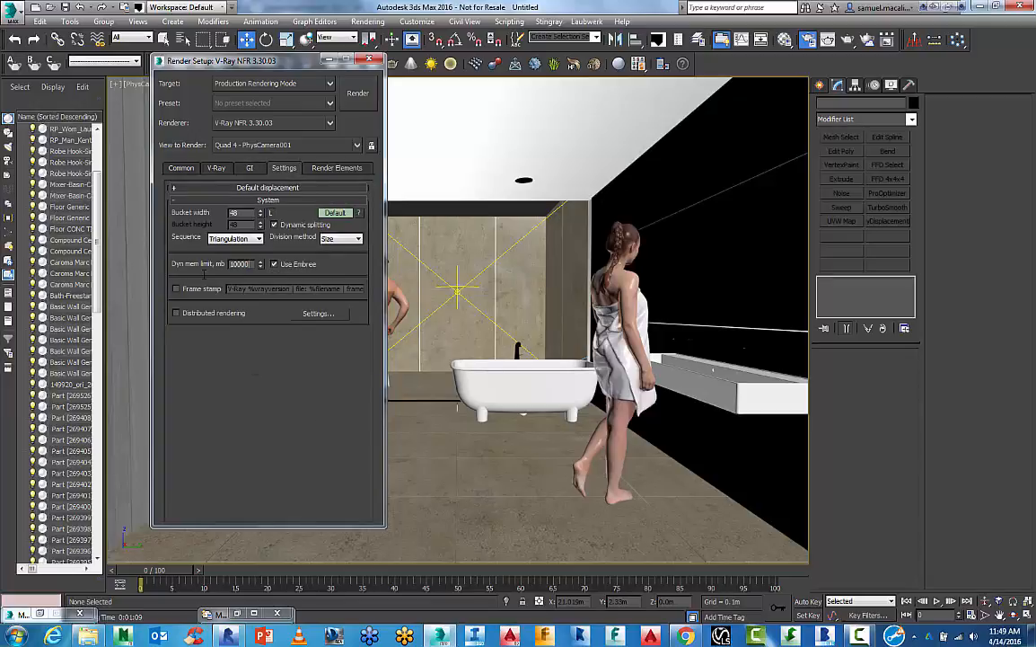
pyautogui.press('Tab')
pyautogui.click(336, 213)
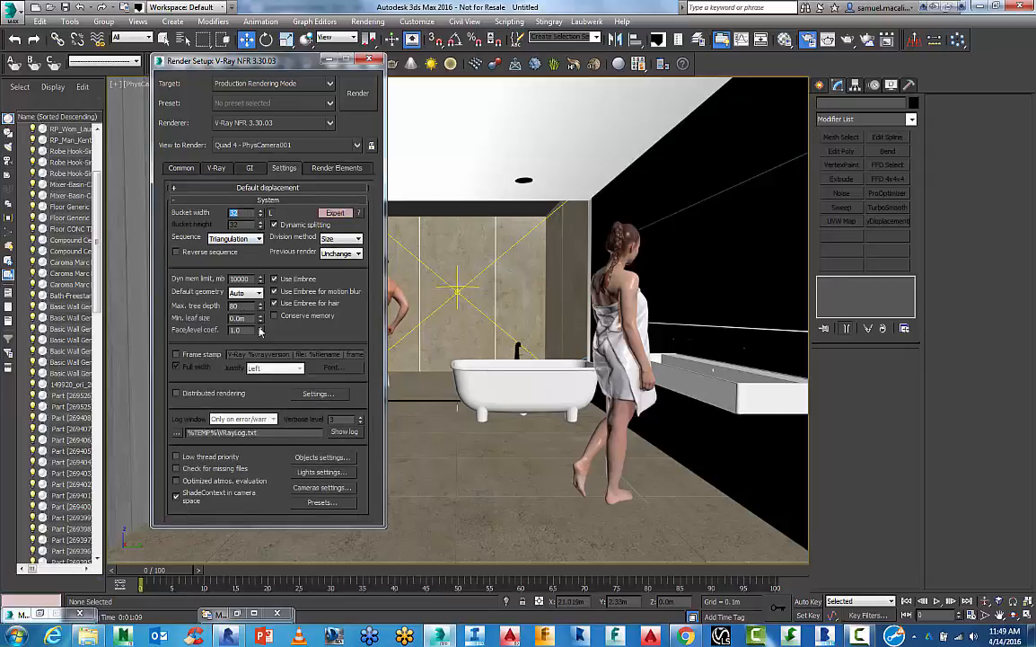
# Show the common render parameters and close the minimized Material Editor
pyautogui.click(183, 169)
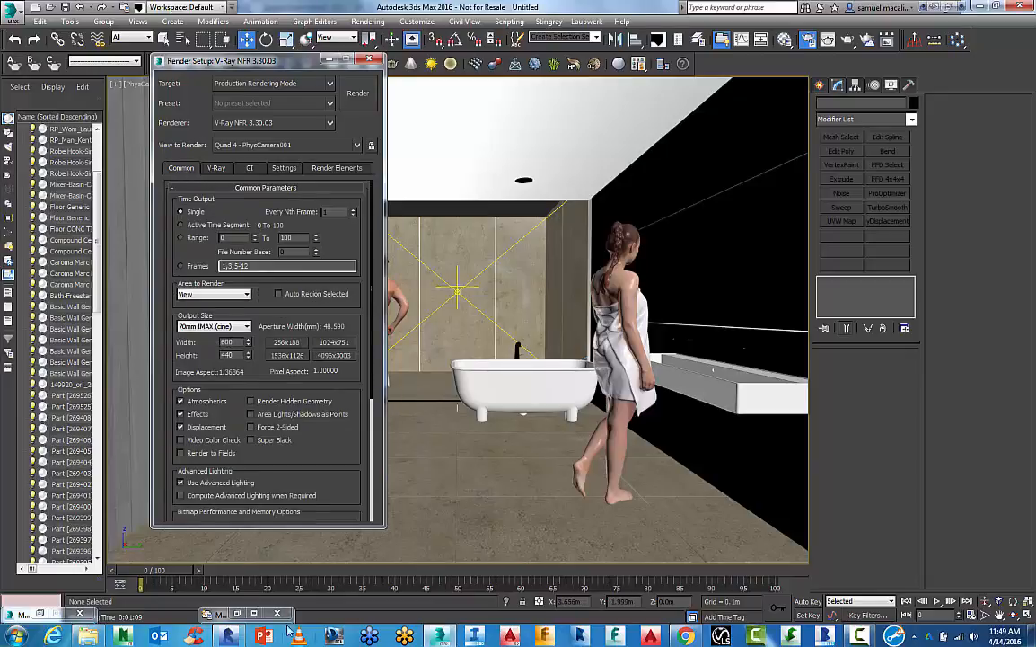
pyautogui.click(83, 614)
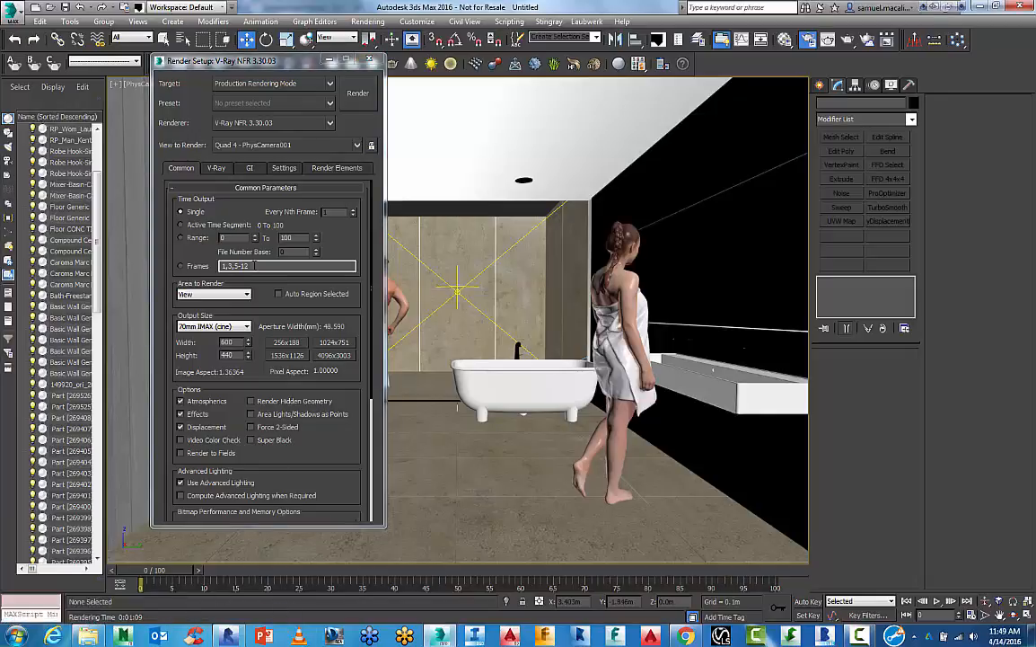
# Start a production render of PhysCamera001 and enlarge the V-Ray frame buffer to show it
pyautogui.moveTo(241, 58); pyautogui.dragTo(162, 71)
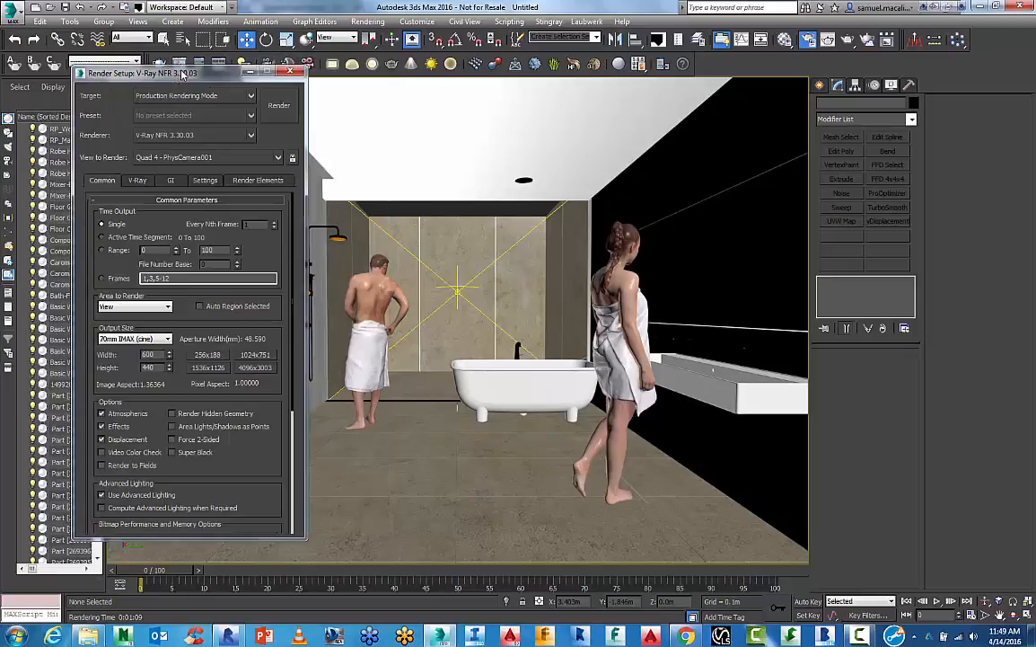
pyautogui.click(274, 105)
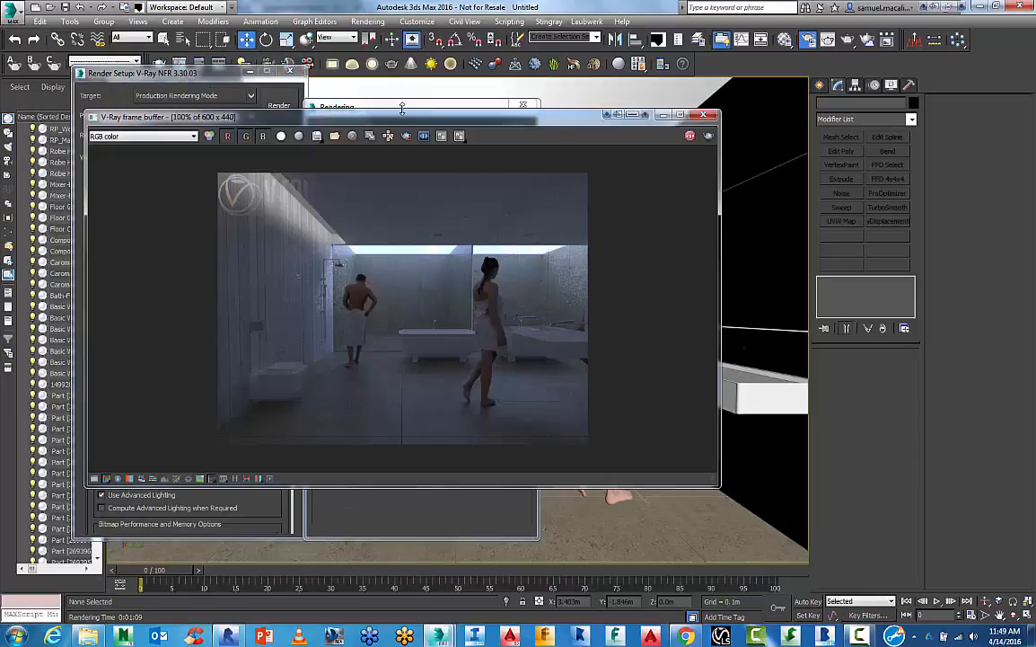
pyautogui.moveTo(401, 118); pyautogui.dragTo(407, 54)
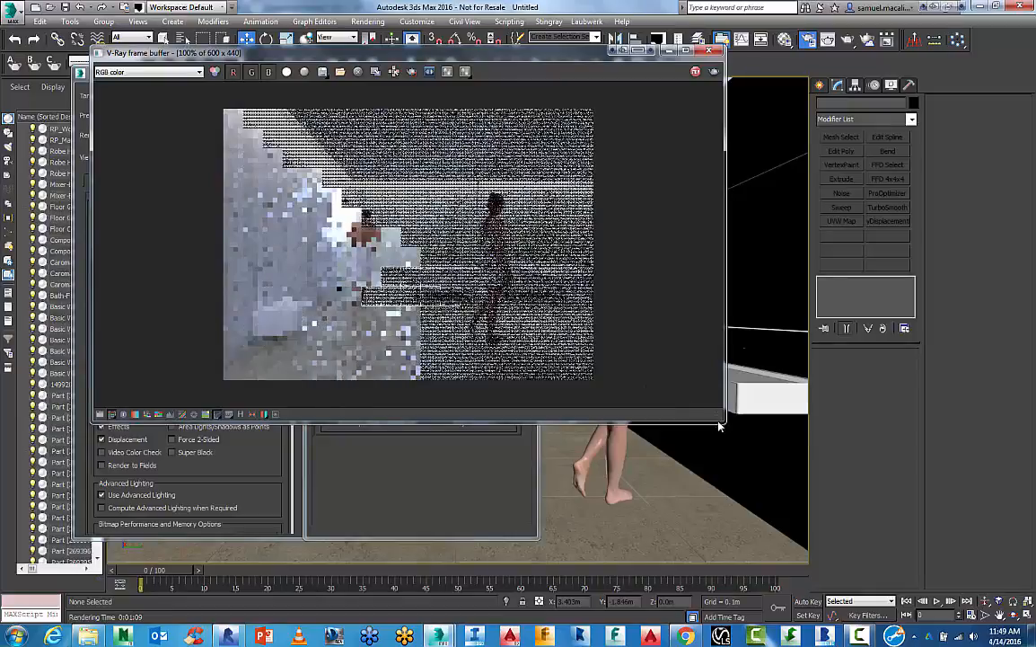
pyautogui.moveTo(721, 422); pyautogui.dragTo(871, 620)
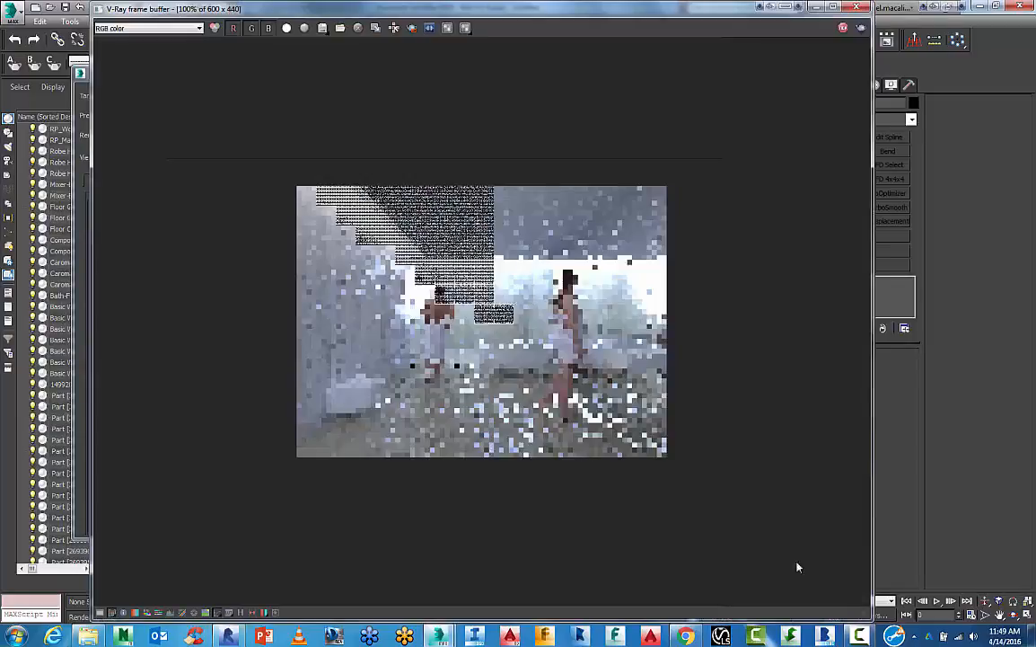
# Examine the bathroom render's lighting and detail in the frame buffer at 100% and 200% as it progresses
pyautogui.scroll(2, 776, 519)
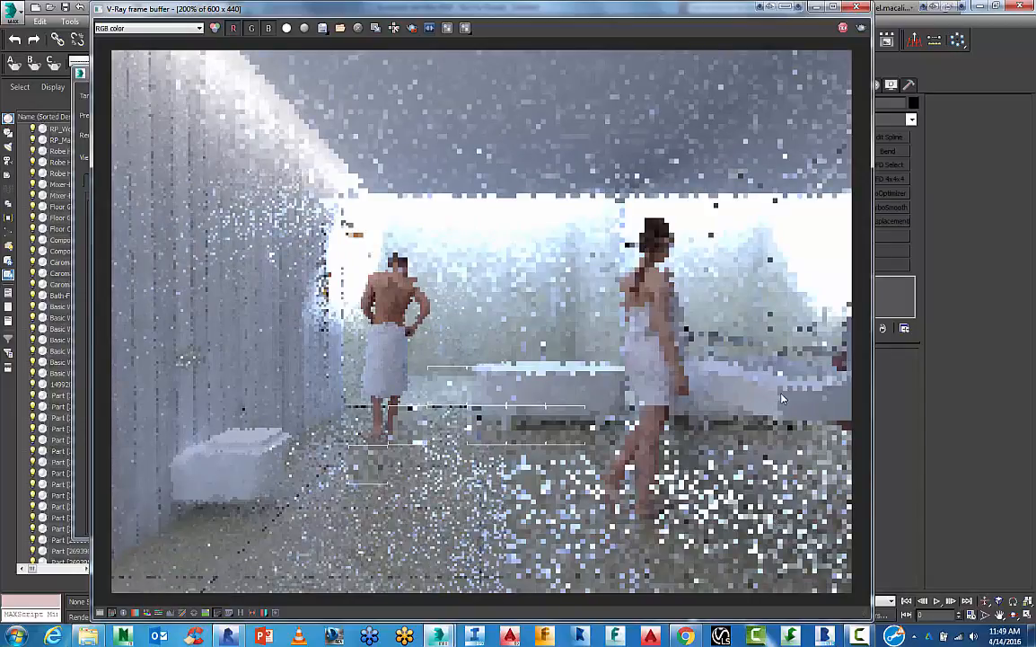
pyautogui.scroll(-2, 788, 405)
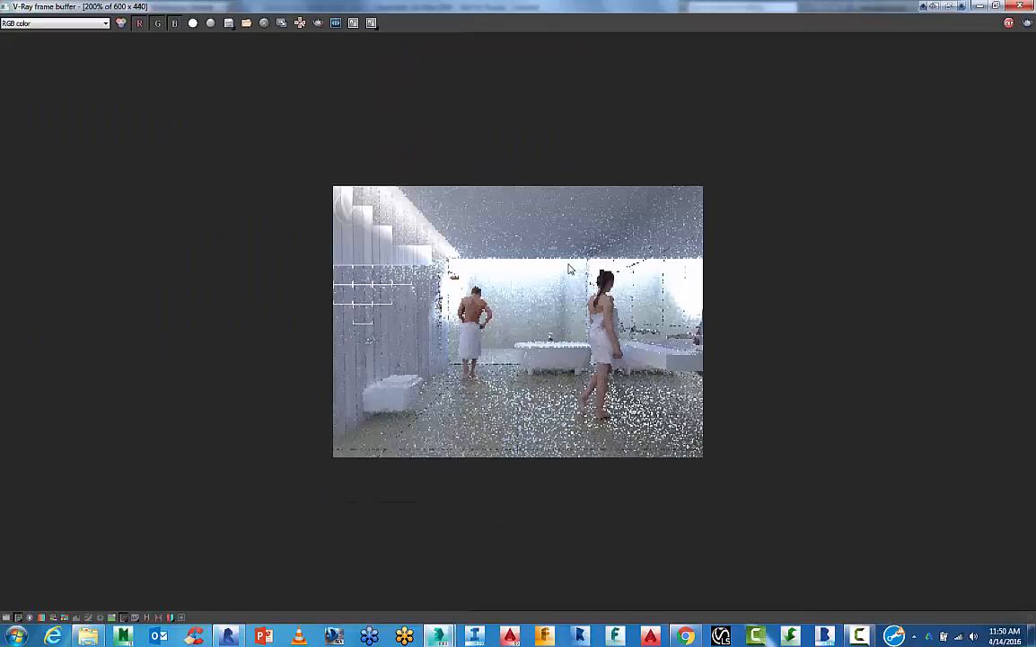
pyautogui.scroll(1, 569, 267)
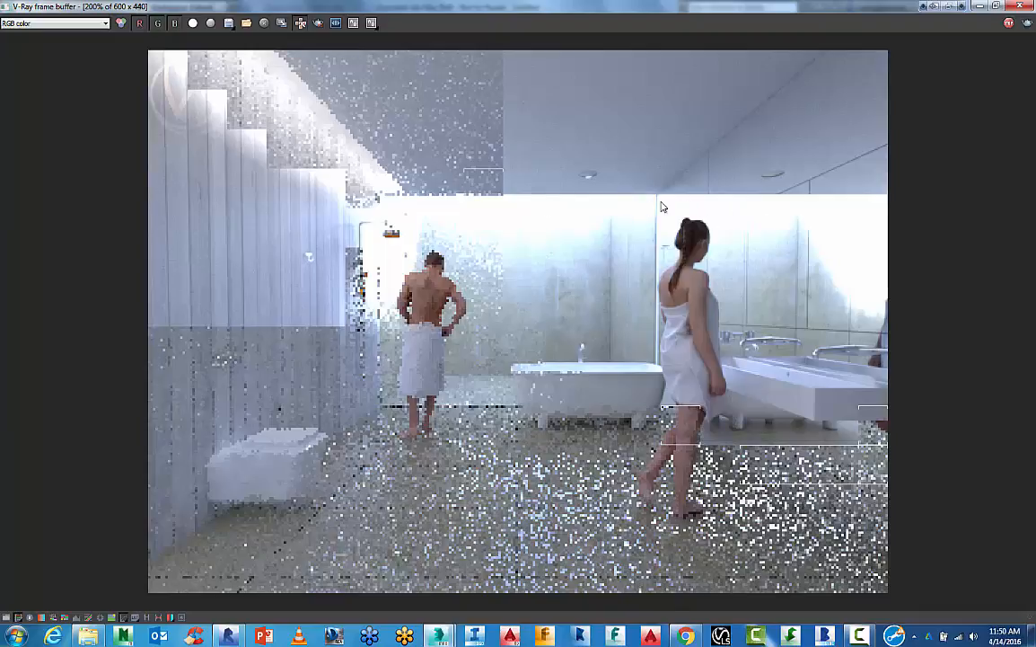
pyautogui.scroll(-1, 775, 315)
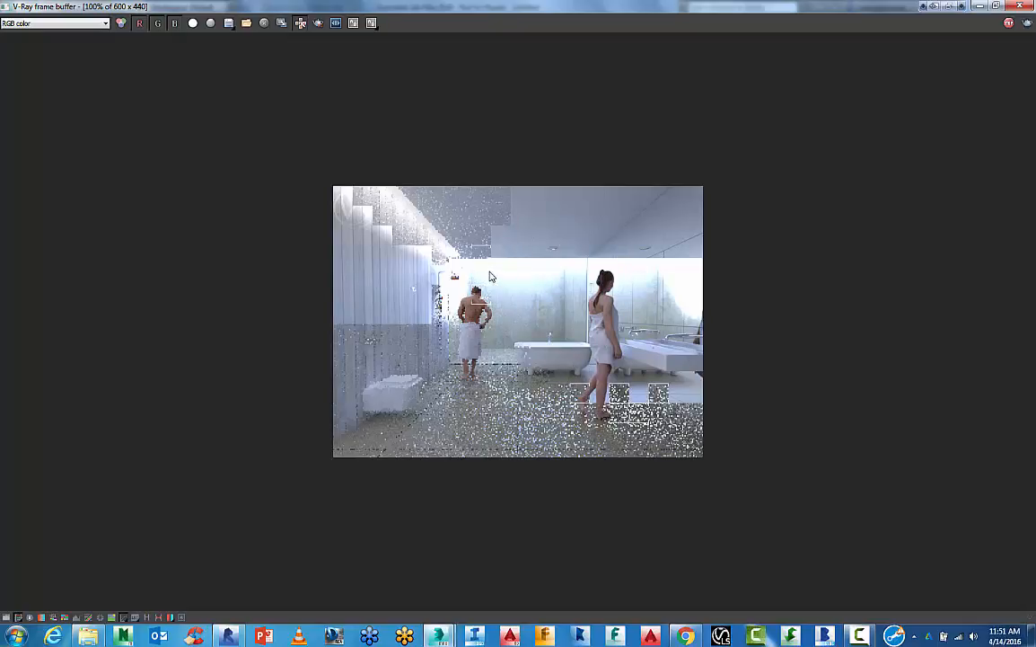
pyautogui.scroll(1, 490, 275)
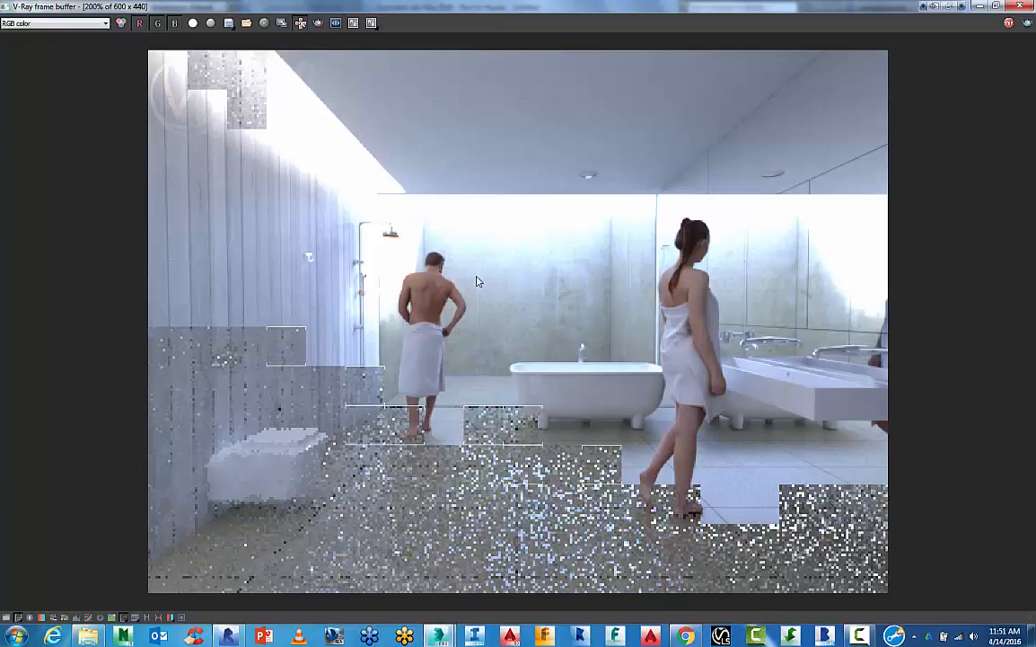
pyautogui.scroll(-1, 661, 321)
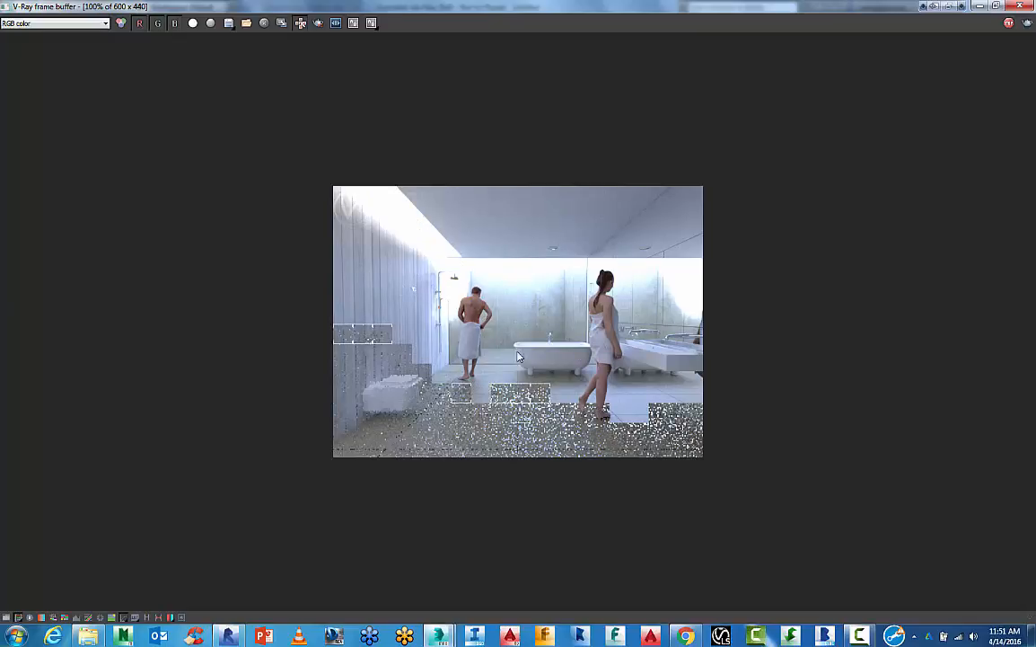
pyautogui.scroll(2, 622, 369)
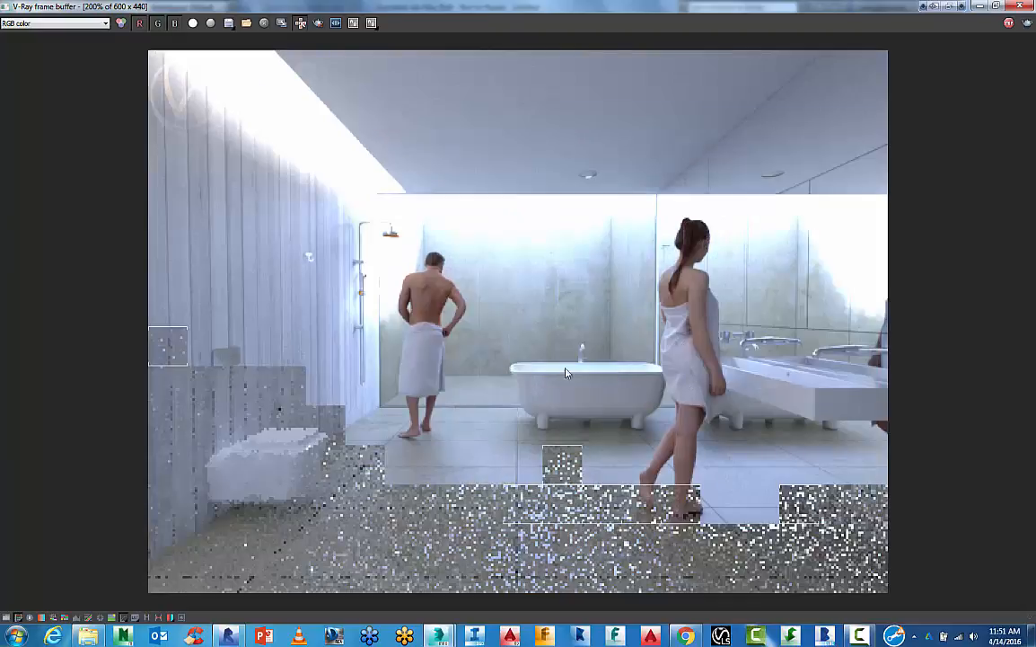
pyautogui.scroll(-2, 605, 440)
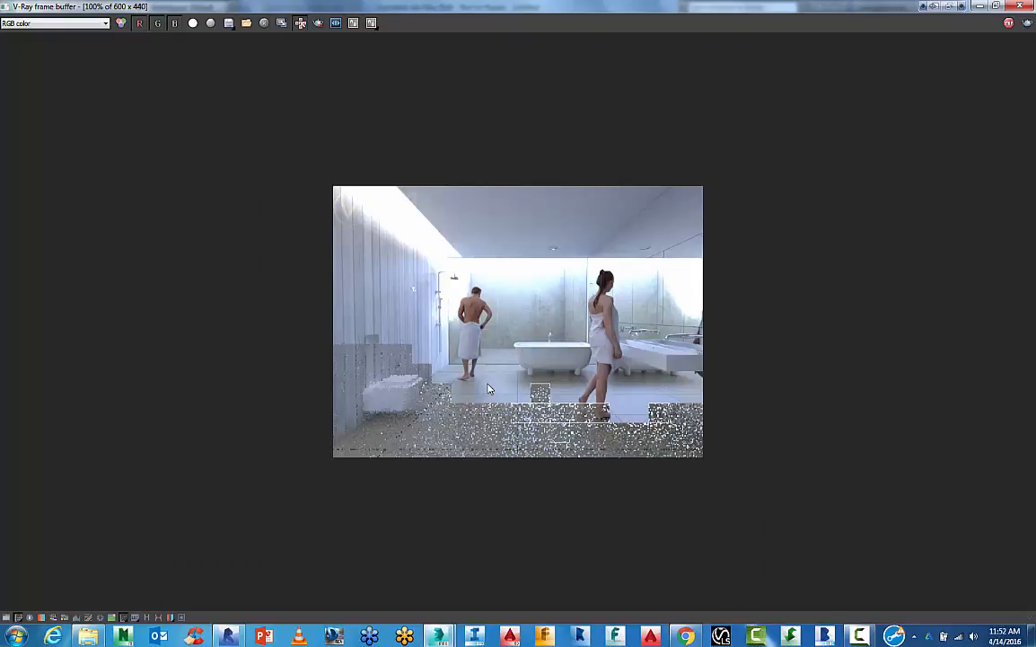
pyautogui.scroll(2, 449, 386)
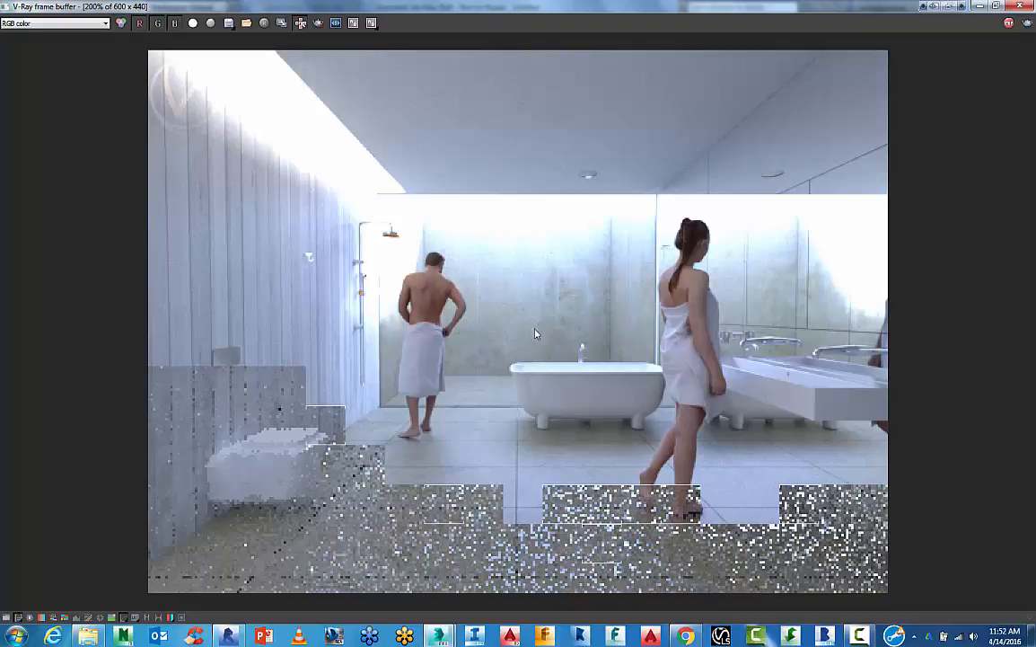
pyautogui.scroll(-1, 534, 337)
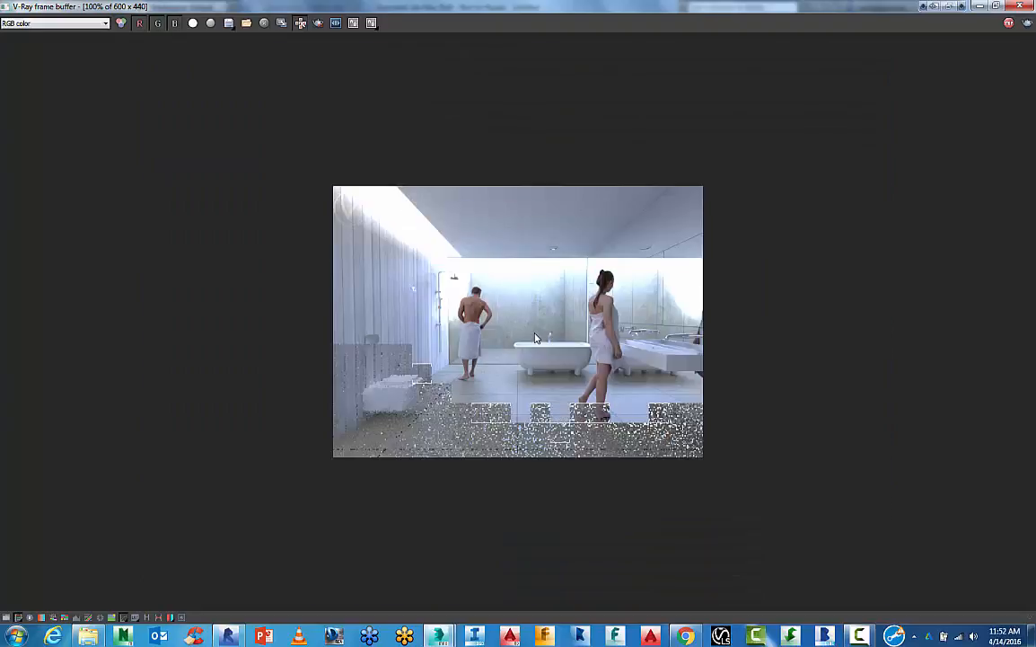
# Duplicate the partial render into a separate frame buffer copy for comparison and minimize the copy
pyautogui.doubleClick(587, 4)
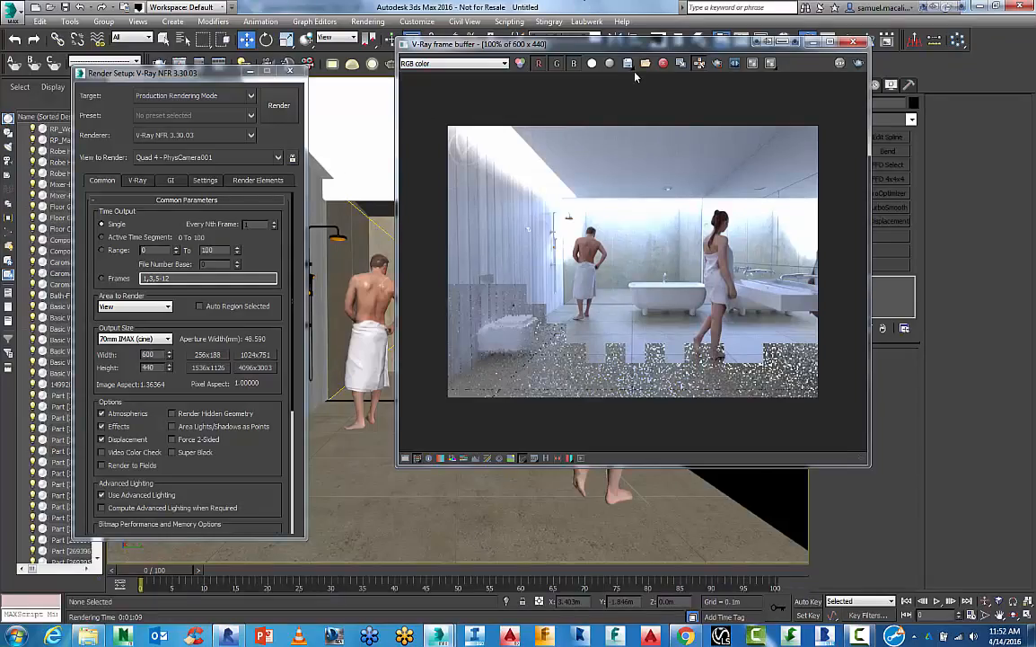
pyautogui.moveTo(661, 45); pyautogui.dragTo(341, 41)
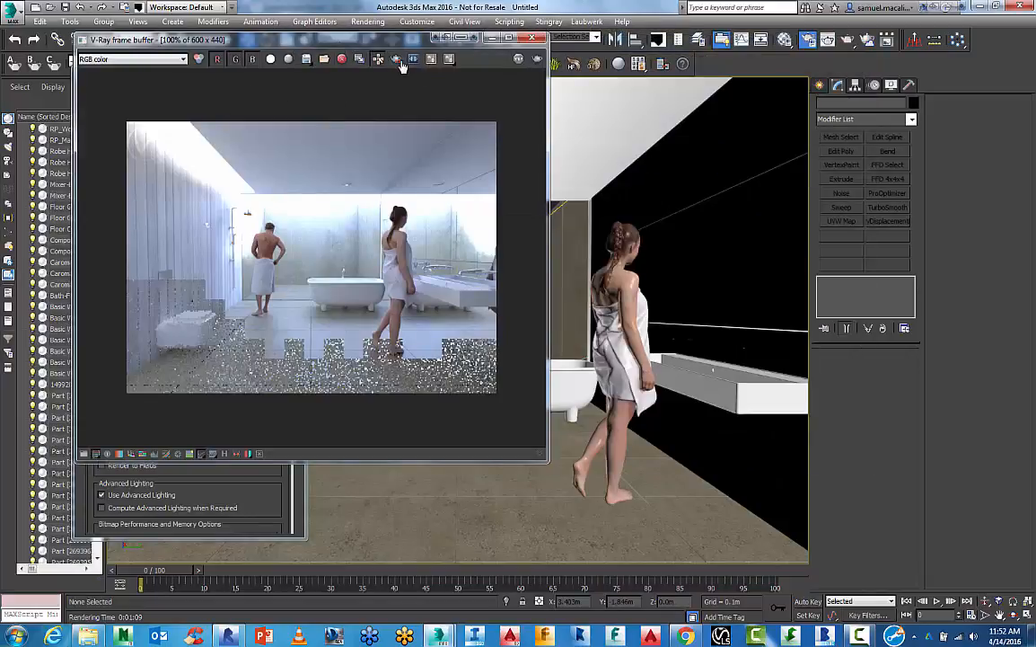
pyautogui.moveTo(391, 48); pyautogui.dragTo(667, 76)
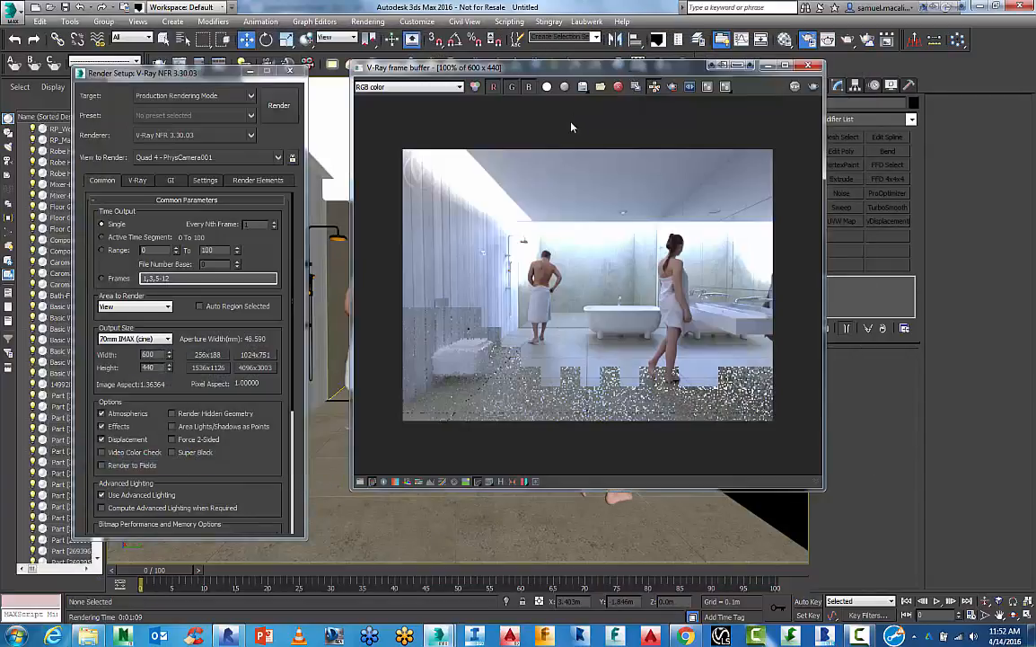
pyautogui.click(635, 87)
pyautogui.moveTo(475, 183); pyautogui.dragTo(101, 99)
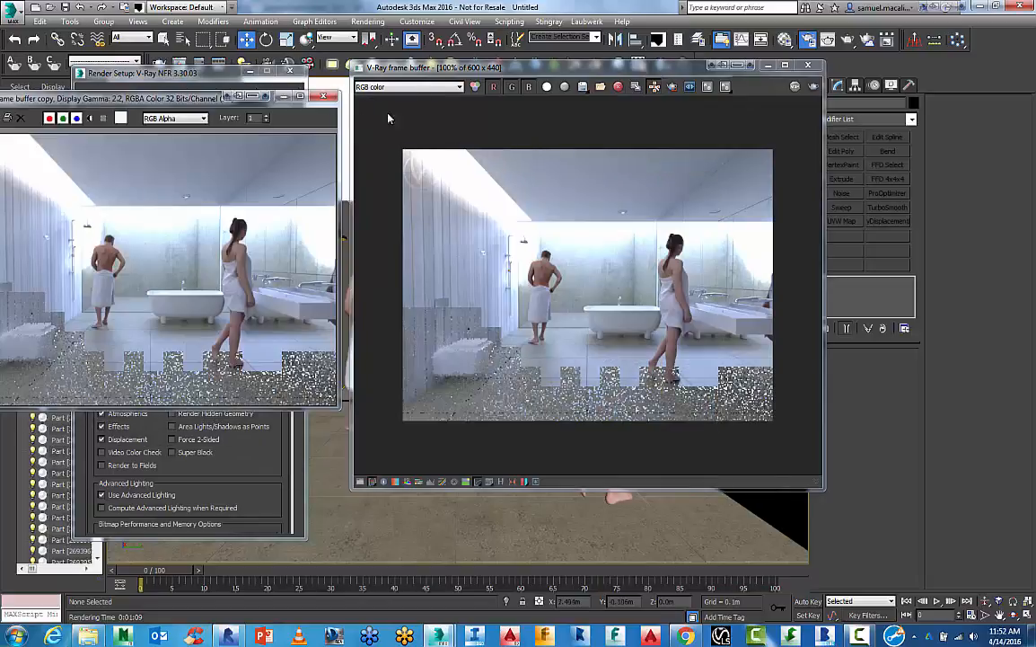
pyautogui.click(257, 95)
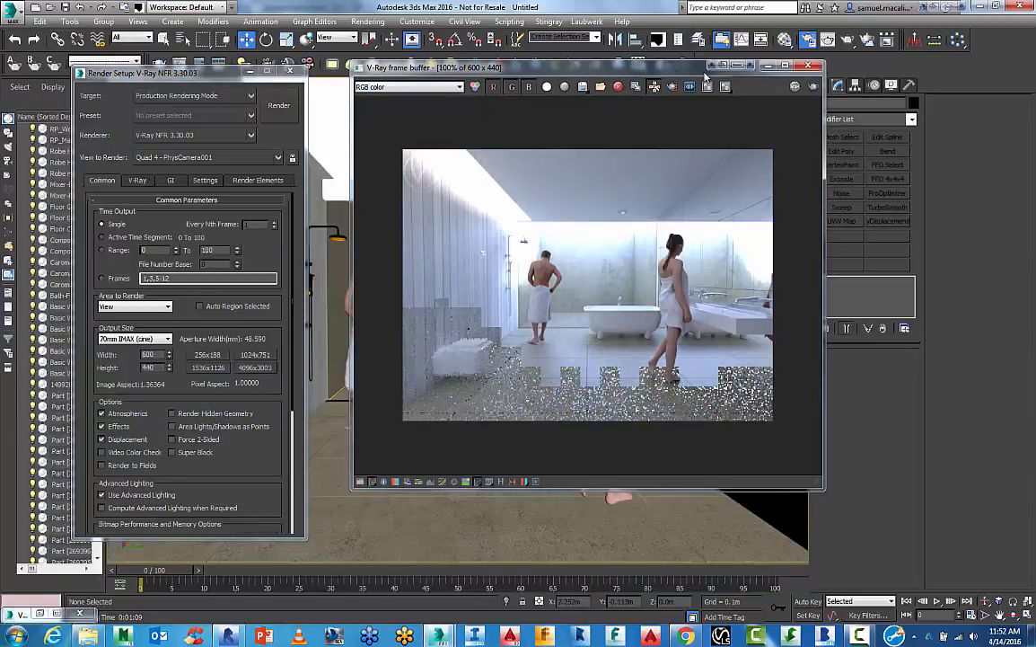
# Change the intensity multiplier of VRayLight001, the narrow plane light along the ceiling edge, selecting it in wireframe display
pyautogui.click(770, 67)
pyautogui.click(255, 70)
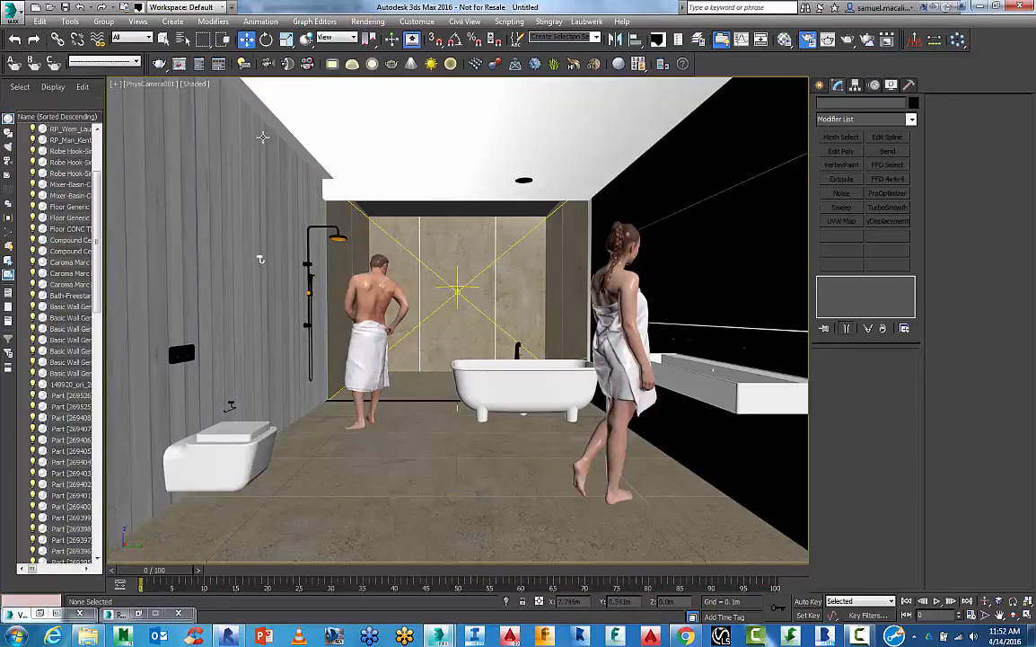
pyautogui.press('F3')
pyautogui.click(320, 140)
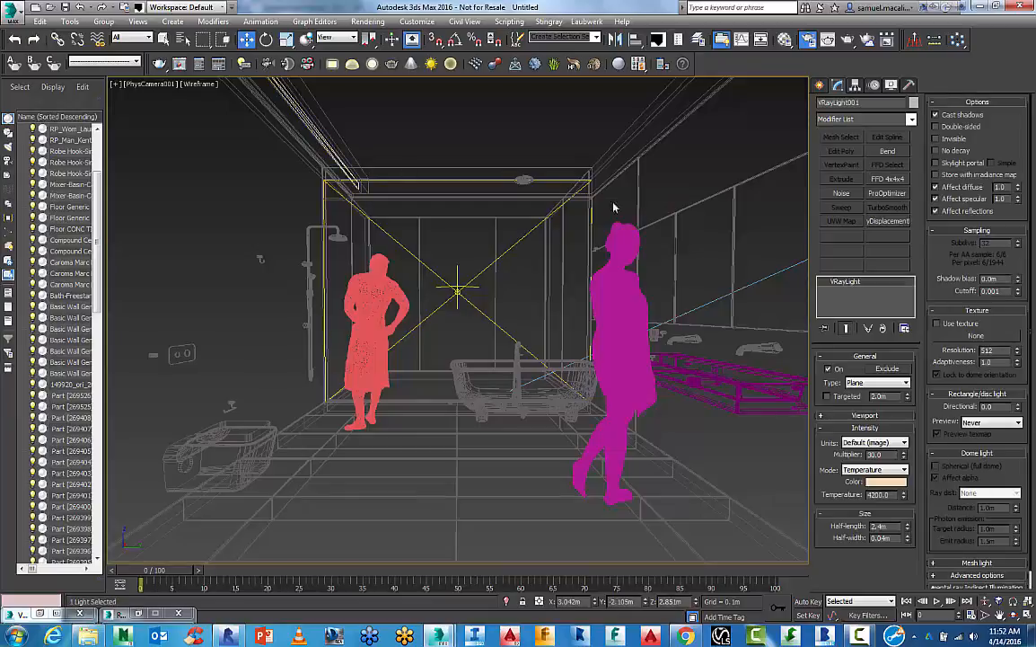
pyautogui.moveTo(883, 457); pyautogui.dragTo(836, 459)
pyautogui.press('Return')
pyautogui.click(467, 244)
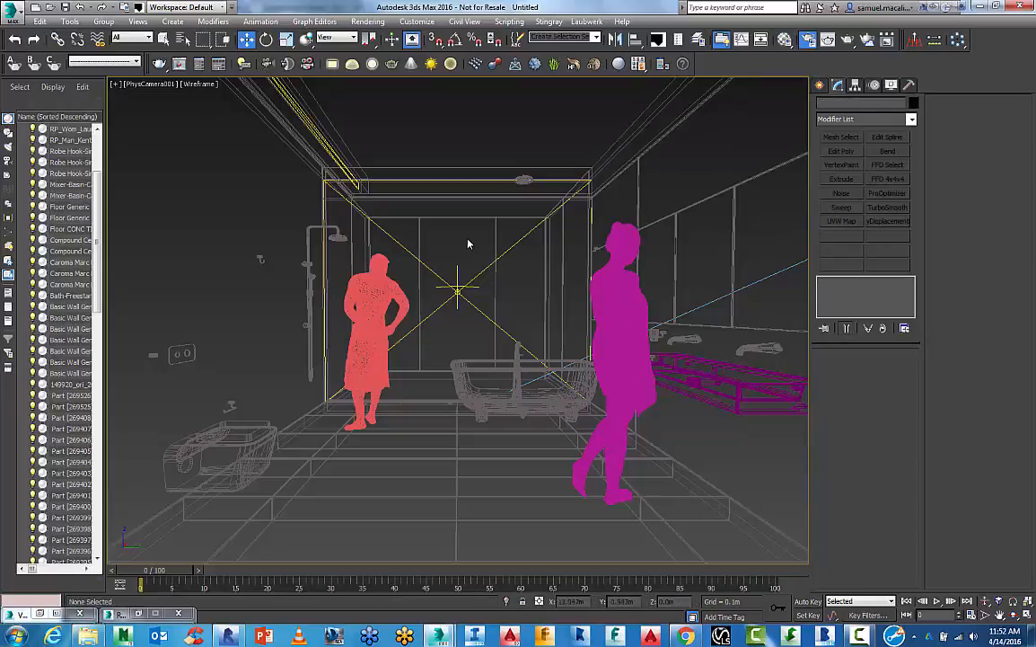
# Set the overall multiplier of the Sky3Blurry.hdr environment map to 4 and minimize the Material Editor
pyautogui.press('m')
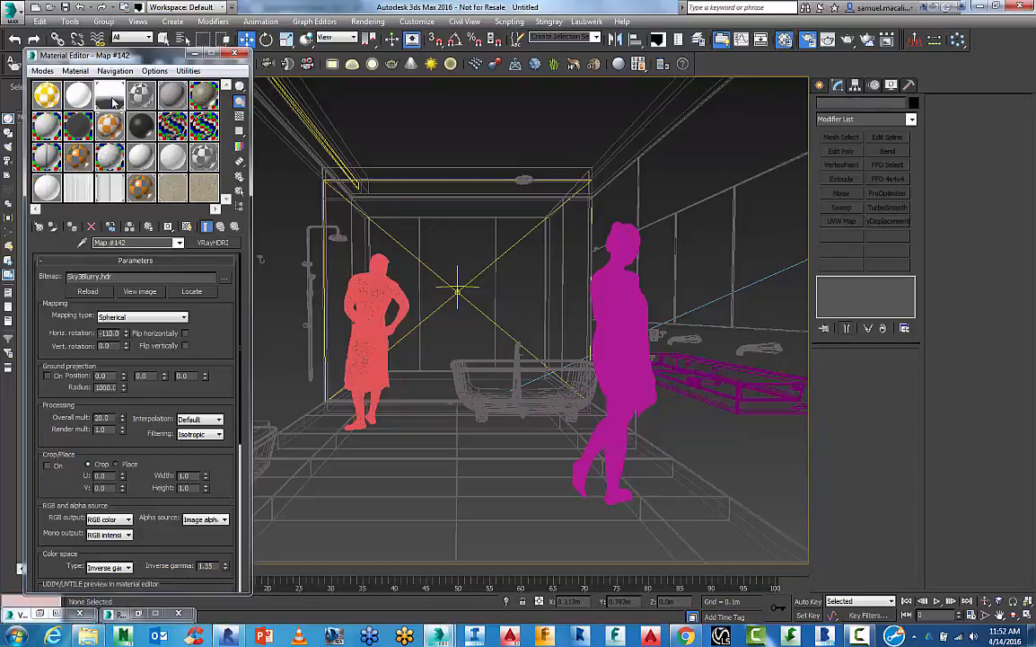
pyautogui.doubleClick(102, 417)
pyautogui.write('4')
pyautogui.press('Return')
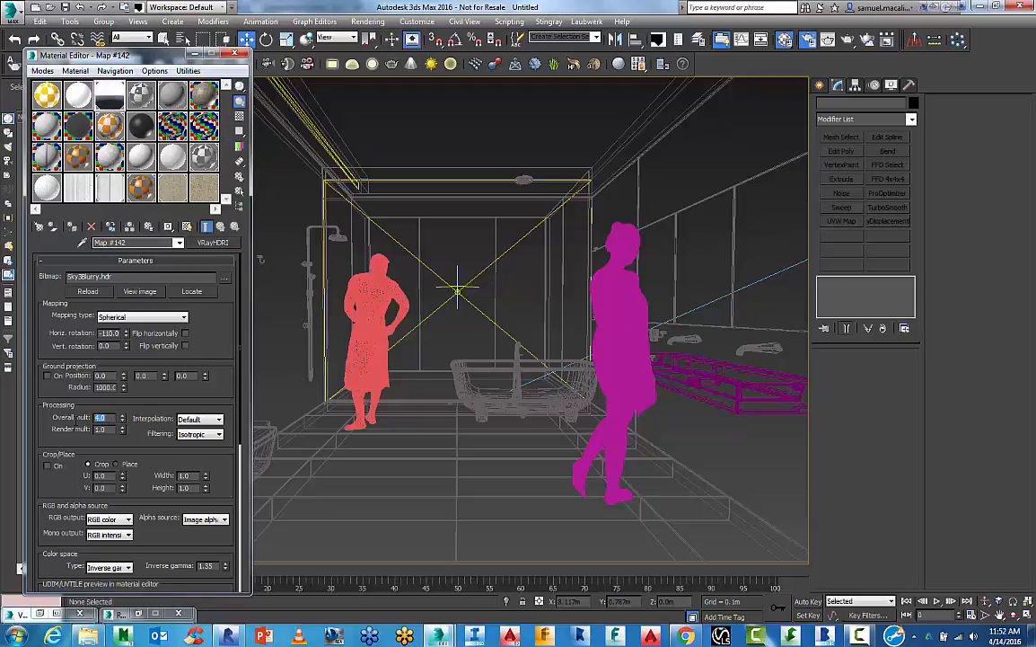
pyautogui.click(234, 54)
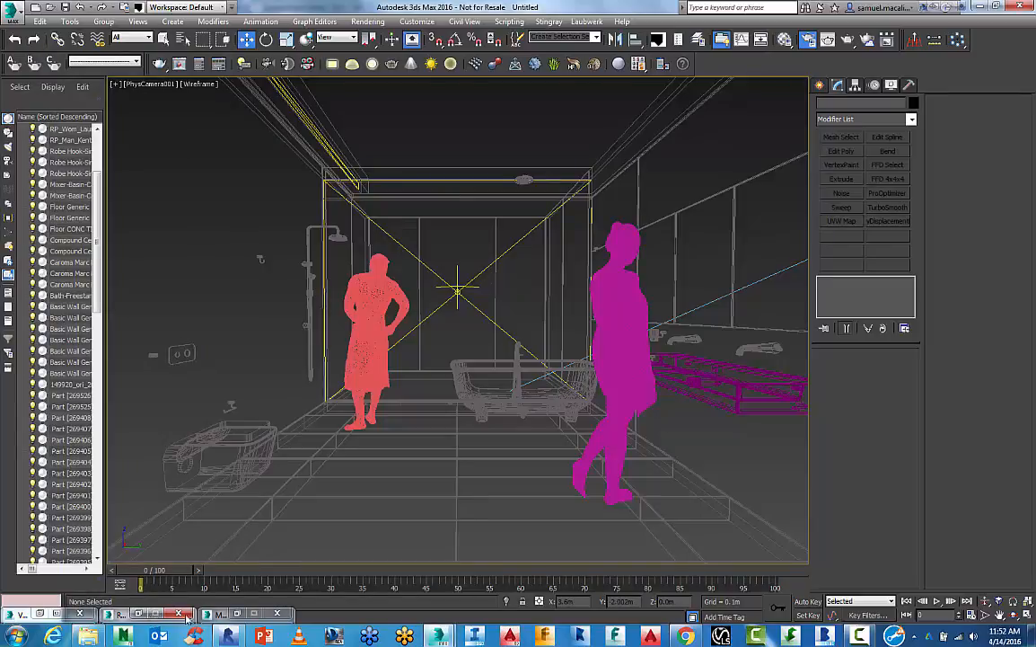
# Restore the Material Editor, Render Setup and frame buffer copy, placing the copy clear of the render settings for comparison
pyautogui.click(218, 614)
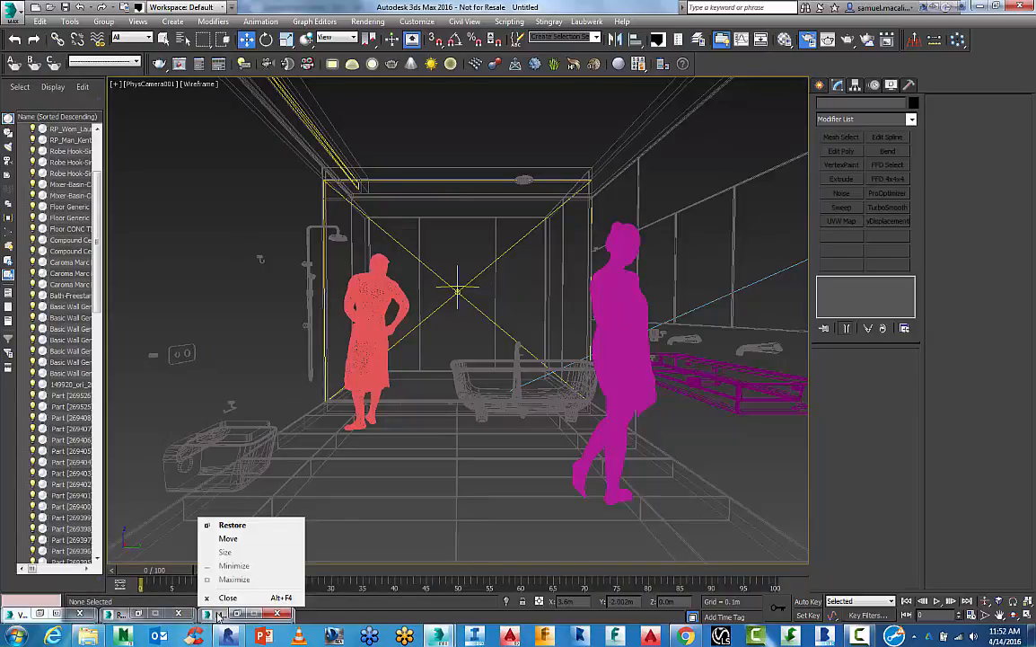
pyautogui.click(229, 525)
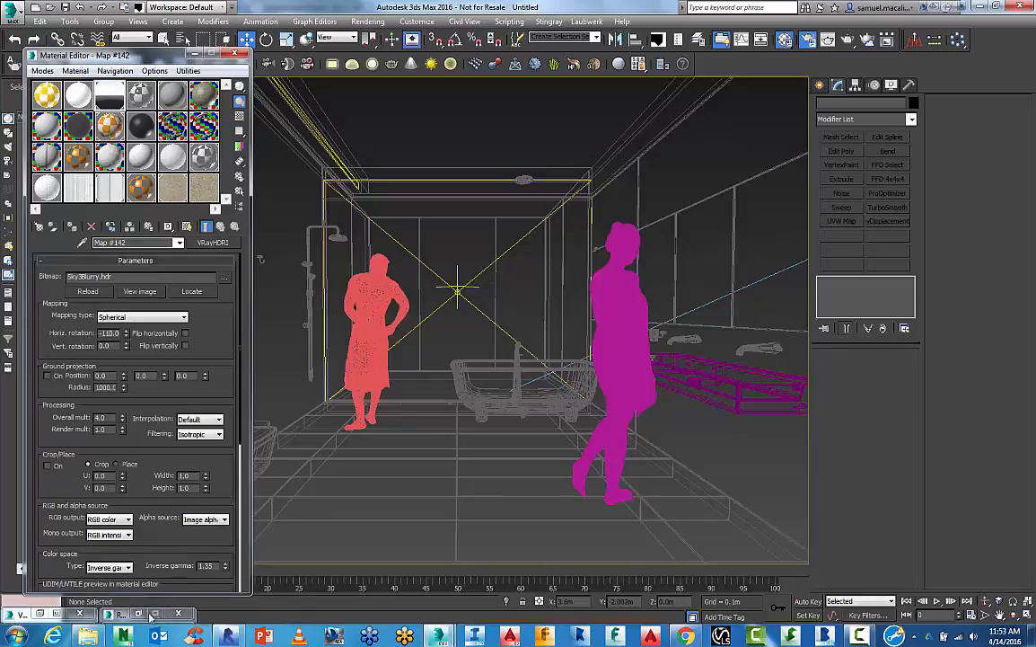
pyautogui.click(162, 614)
pyautogui.click(132, 524)
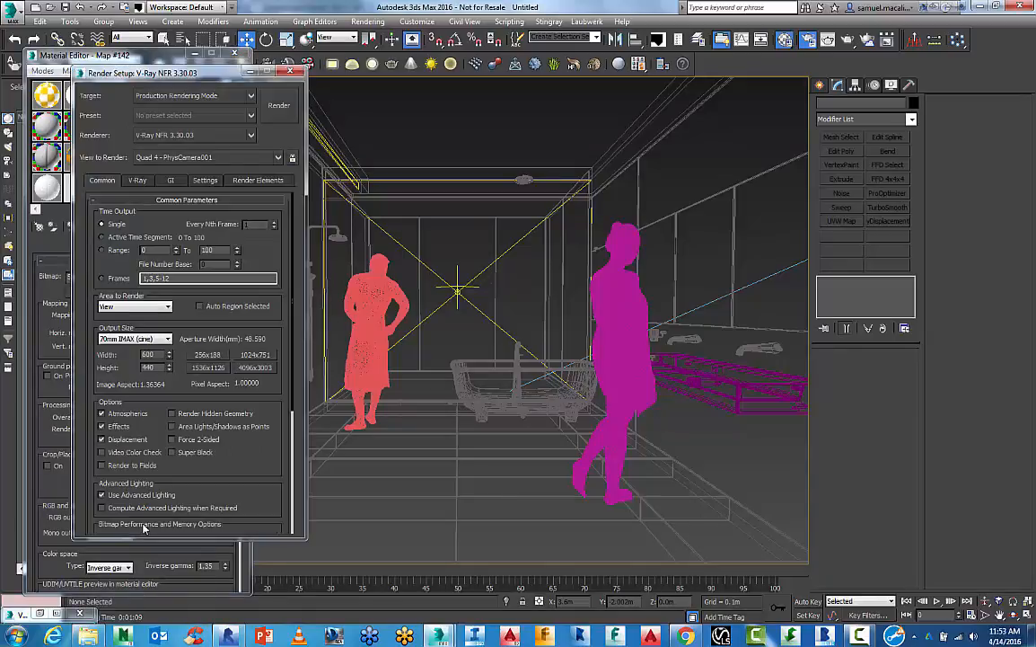
pyautogui.click(23, 614)
pyautogui.click(35, 507)
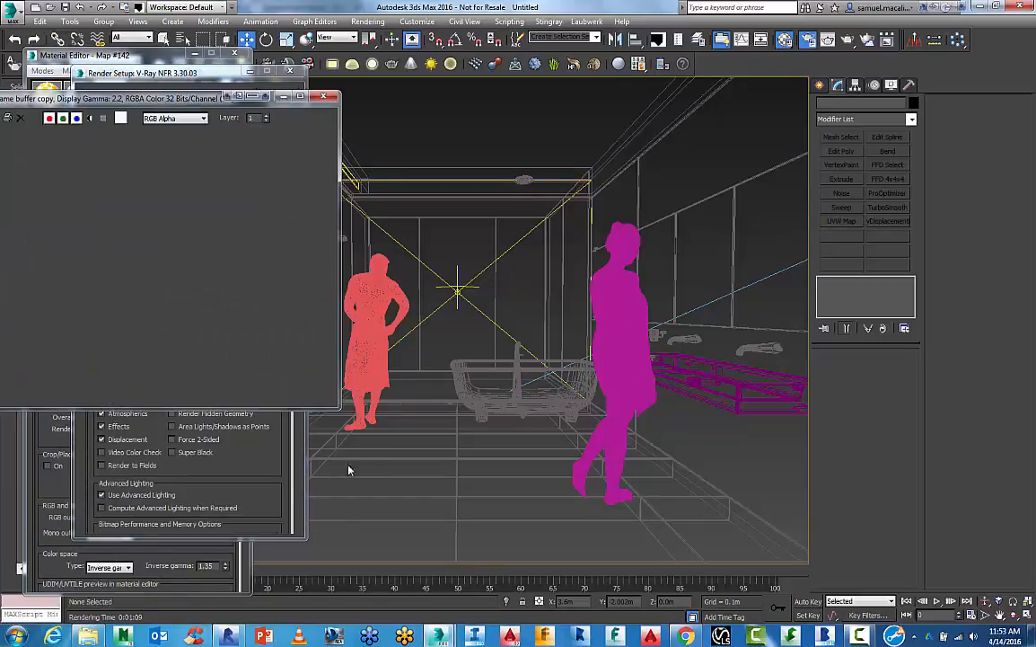
pyautogui.moveTo(185, 97); pyautogui.dragTo(386, 85)
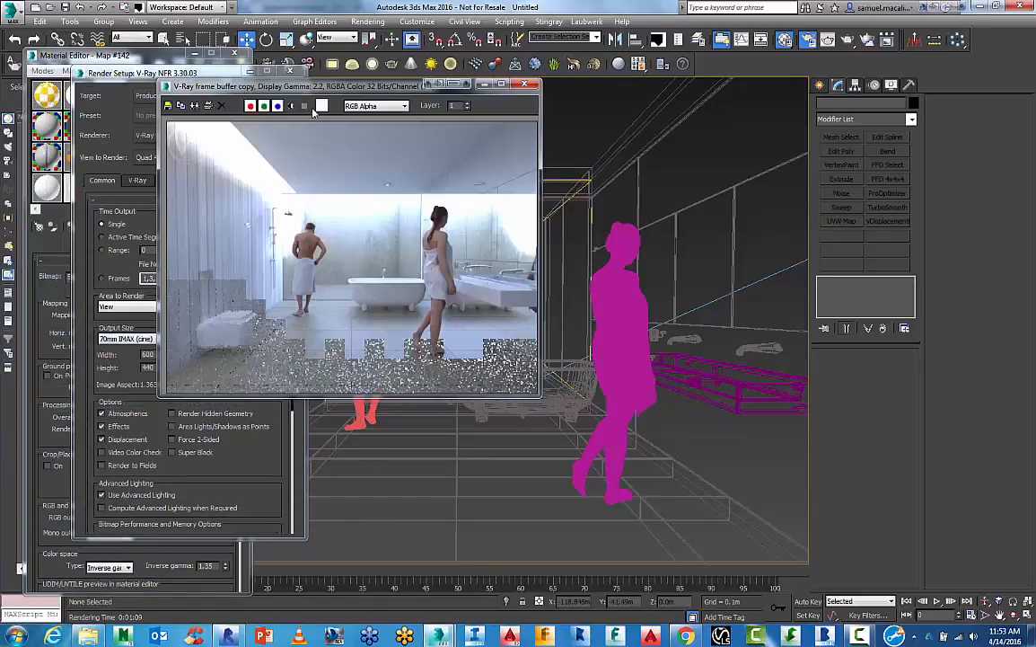
pyautogui.moveTo(289, 84); pyautogui.dragTo(769, 106)
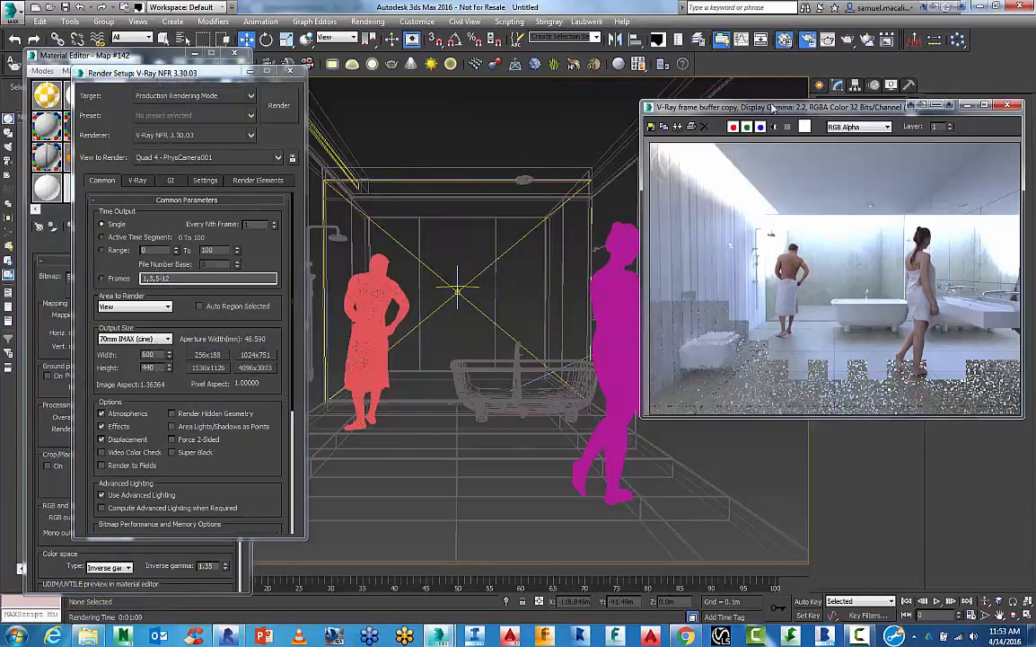
# Render PhysCamera001 again and place the live V-Ray frame buffer beside the saved copy
pyautogui.click(279, 105)
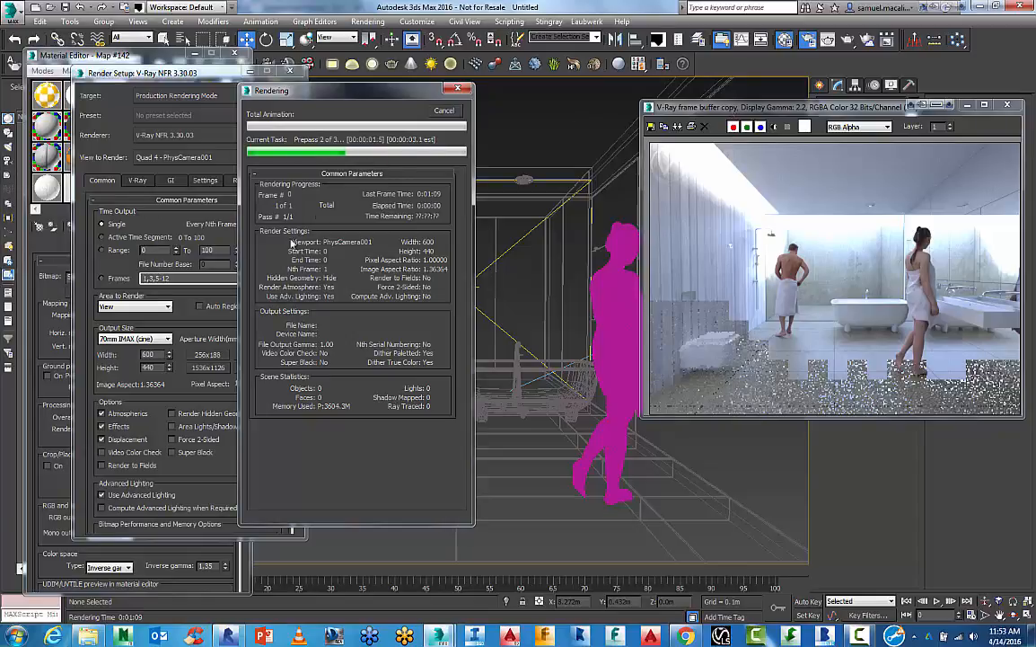
pyautogui.moveTo(368, 95); pyautogui.dragTo(303, 90)
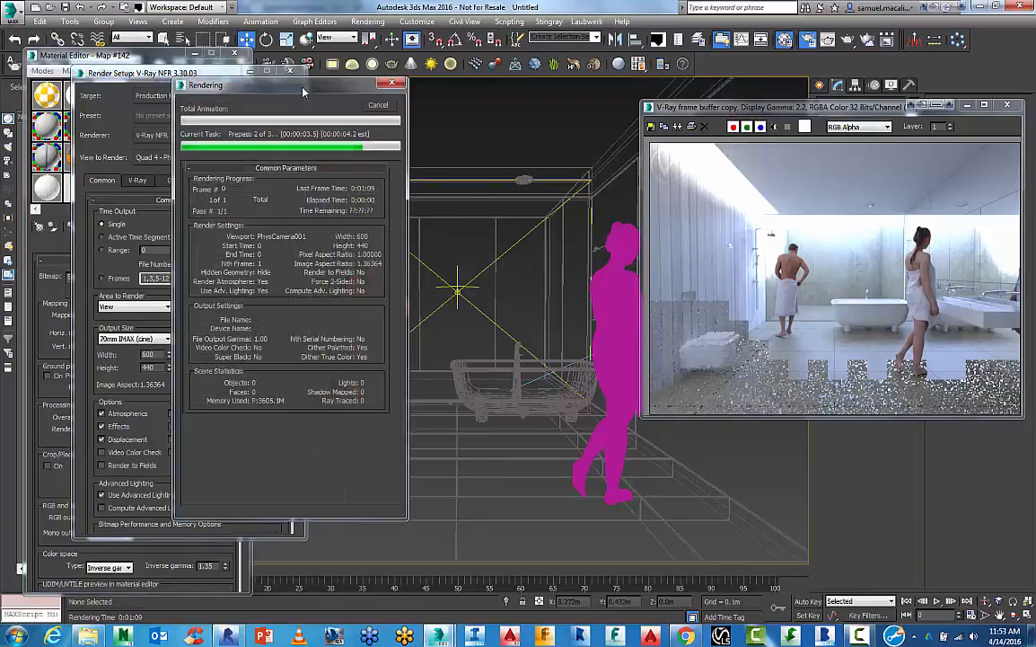
pyautogui.hotkey('alt', 'Tab')
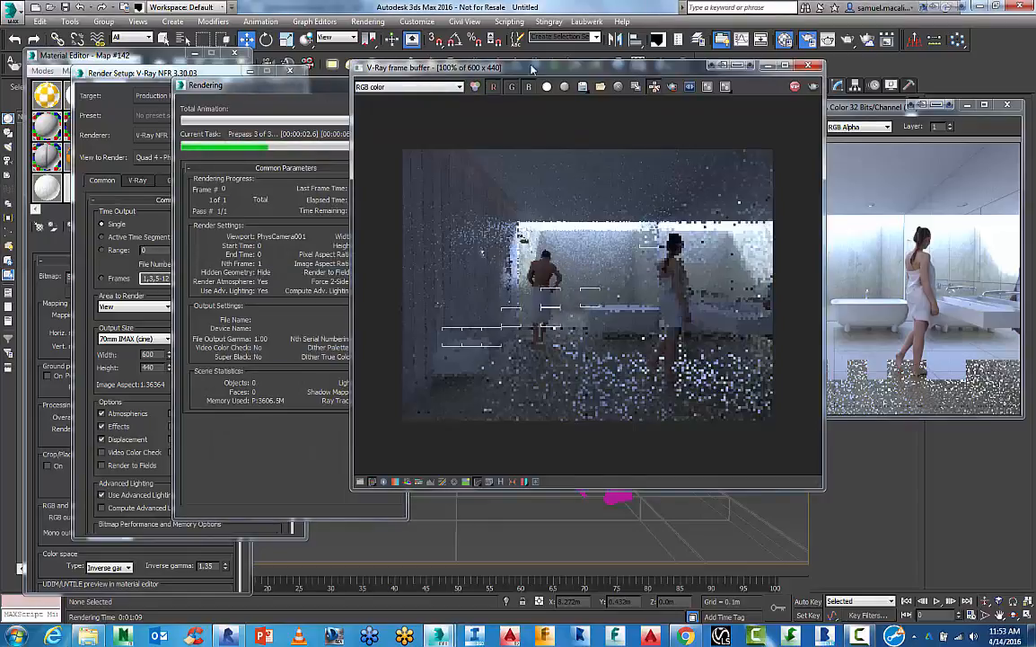
pyautogui.moveTo(480, 70); pyautogui.dragTo(179, 89)
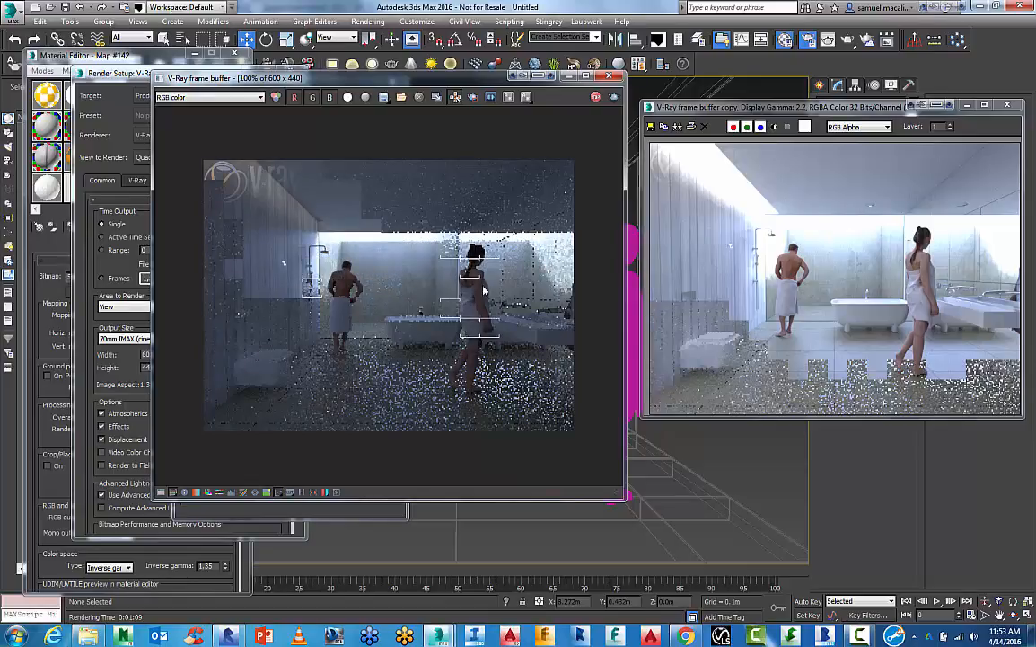
pyautogui.moveTo(359, 78); pyautogui.dragTo(282, 67)
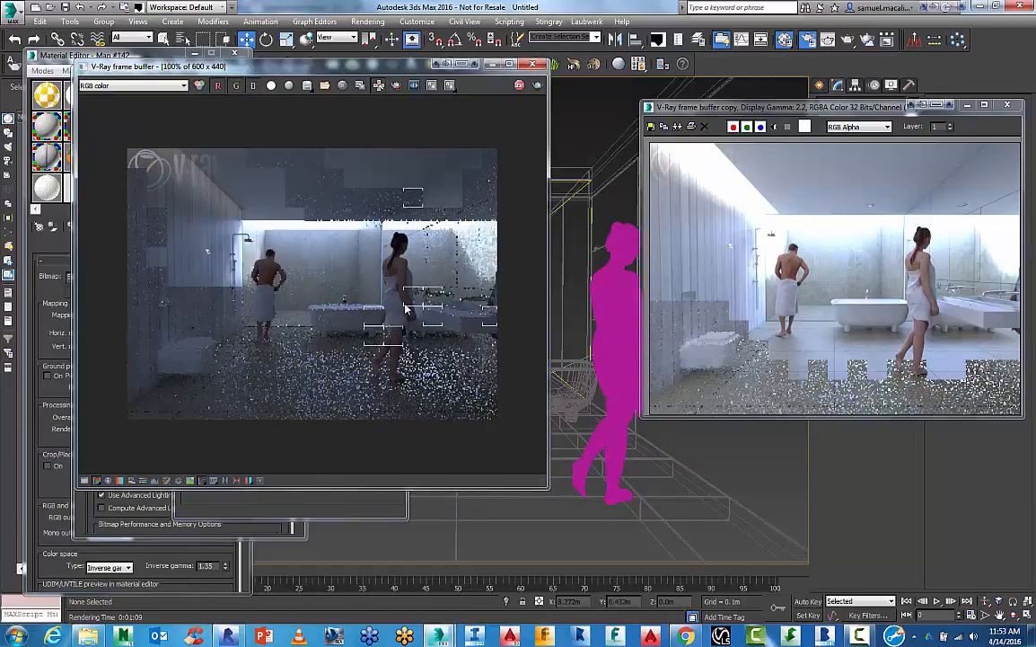